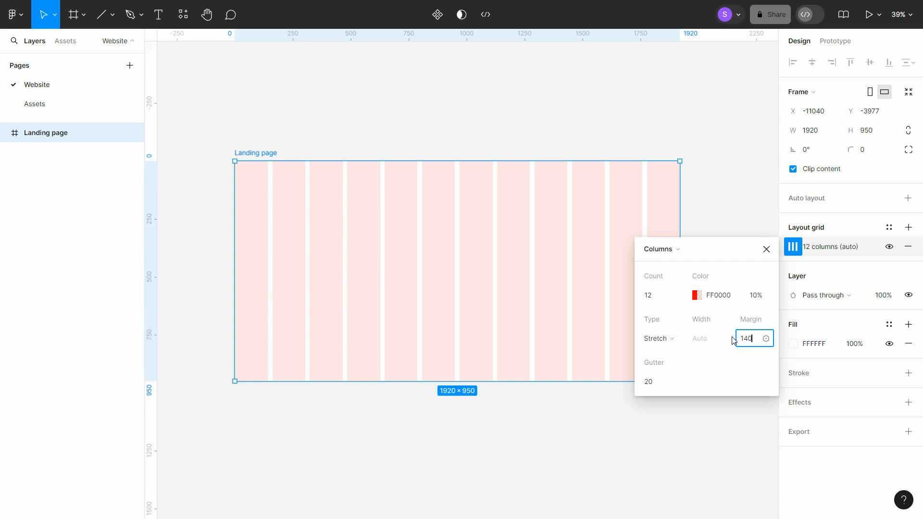
- Set the column grid's margin to 140 and gutter to 16, then close the grid settings
{"action": "key", "text": "Return"}
{"action": "left_click", "coordinate": [664, 387]}
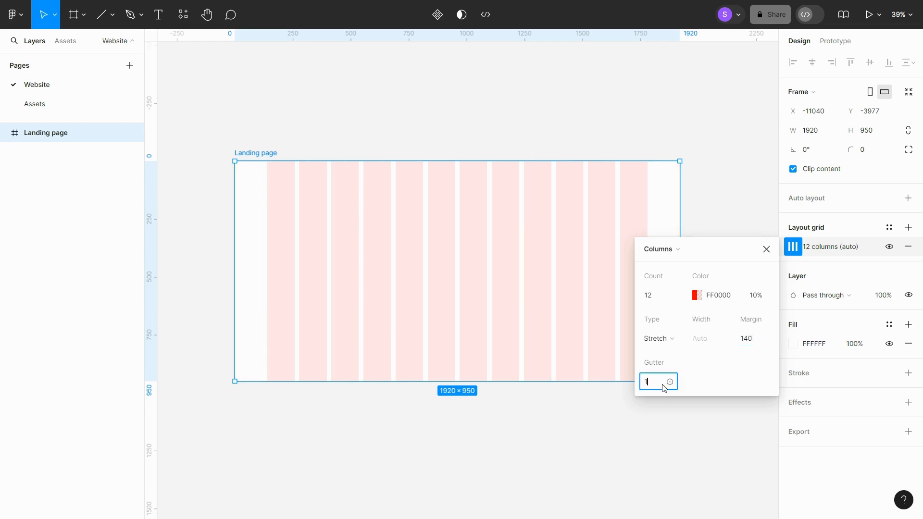
{"action": "key", "text": "Return"}
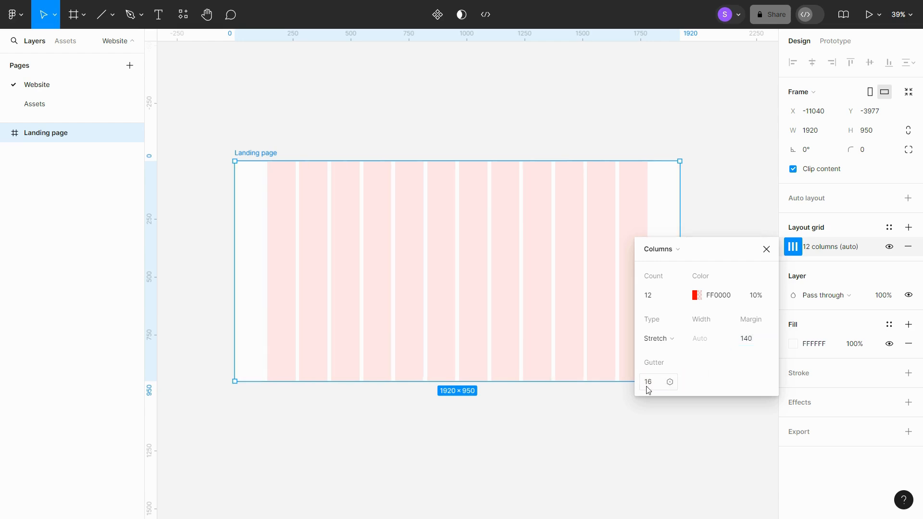
{"action": "left_click", "coordinate": [766, 249]}
{"action": "scroll", "coordinate": [405, 230], "scroll_direction": "up", "scroll_amount": 3}
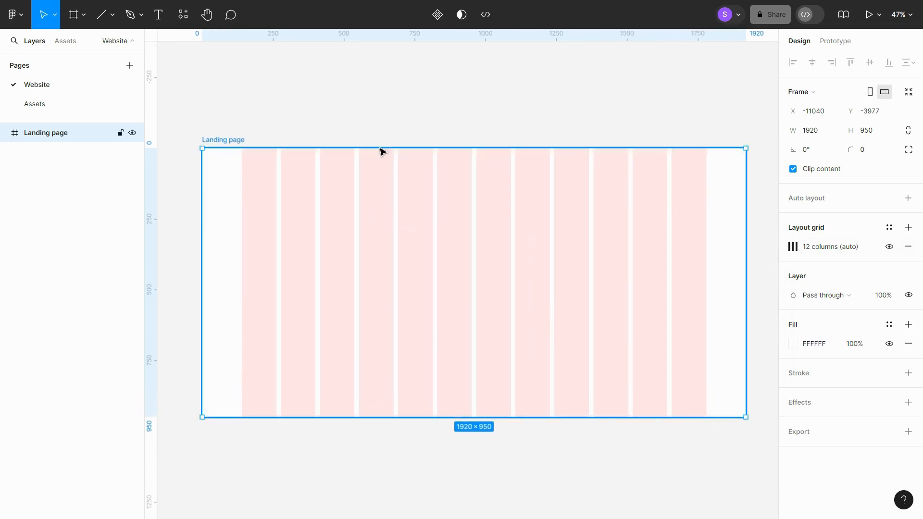
- Copy the orange juice slider image from the Assets page and paste it into the Landing page frame
{"action": "left_click", "coordinate": [388, 129]}
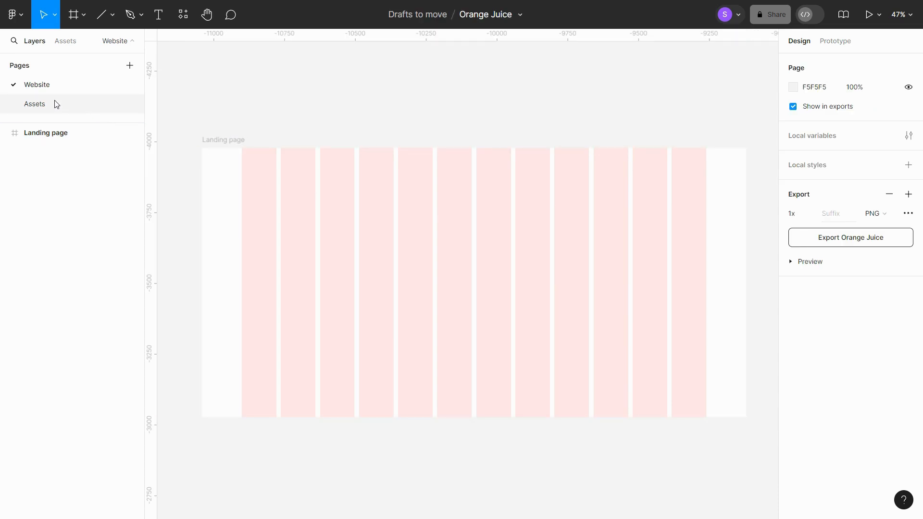
{"action": "left_click", "coordinate": [64, 107]}
{"action": "left_click", "coordinate": [457, 341]}
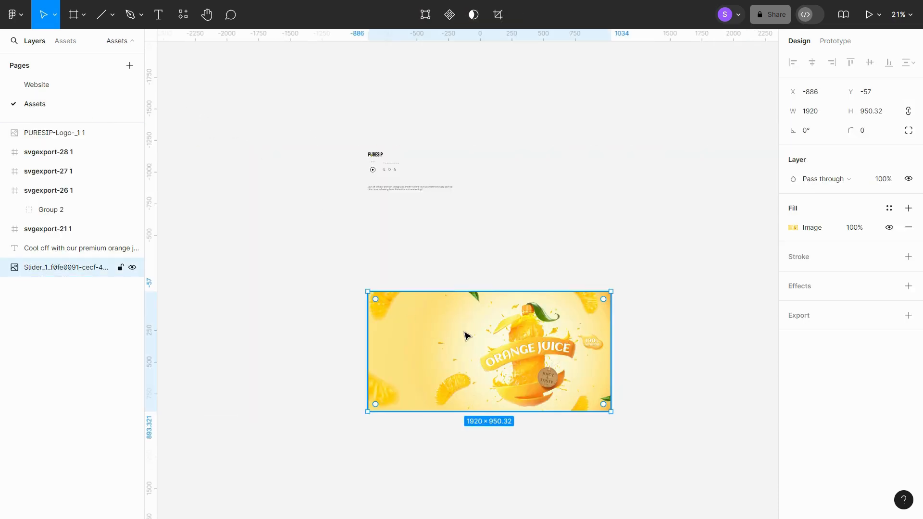
{"action": "left_click", "coordinate": [58, 84]}
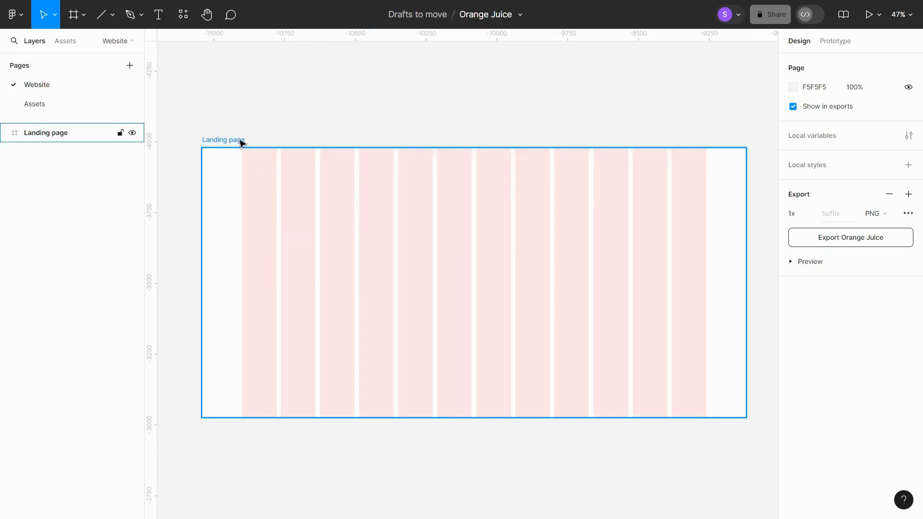
{"action": "left_click", "coordinate": [242, 141]}
{"action": "key", "text": "ctrl+v"}
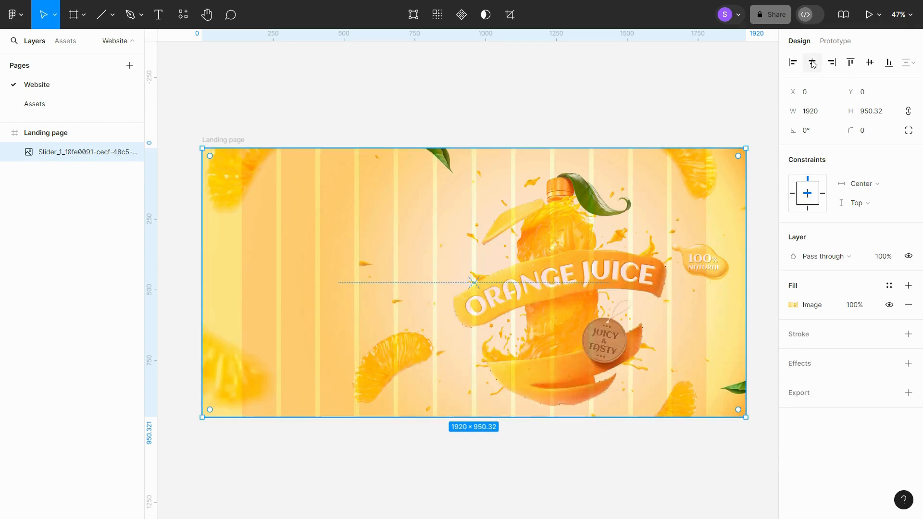
- Align the slider image to the frame's vertical centre and lock its layer
{"action": "left_click", "coordinate": [870, 62]}
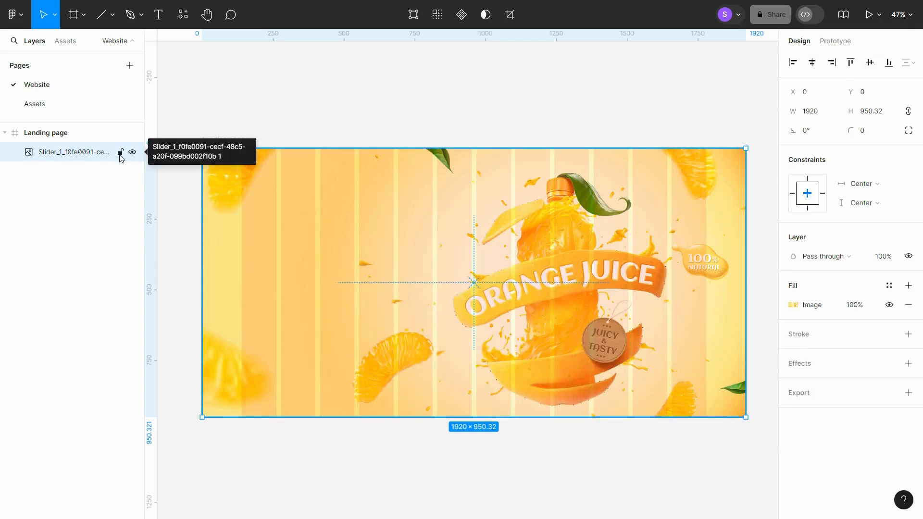
{"action": "left_click", "coordinate": [120, 152]}
{"action": "left_click", "coordinate": [250, 112]}
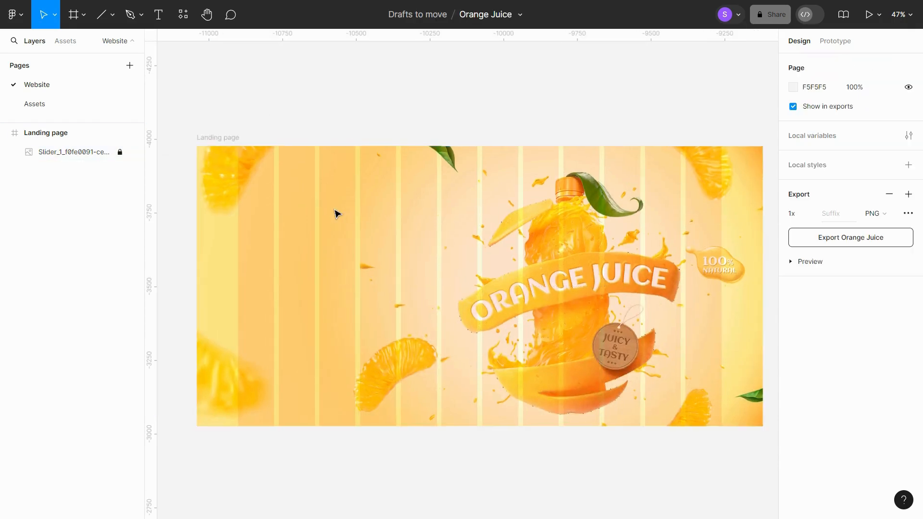
- Copy the PURESIP logo from the Assets page and paste it into the Landing page frame
{"action": "left_click", "coordinate": [35, 104]}
{"action": "scroll", "coordinate": [389, 154], "scroll_direction": "up", "scroll_amount": 3}
{"action": "left_click", "coordinate": [363, 162]}
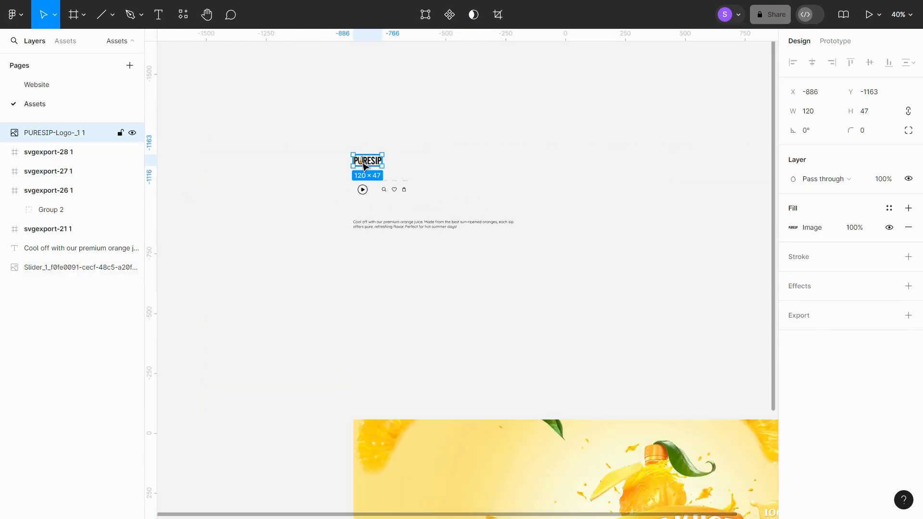
{"action": "left_click", "coordinate": [57, 90]}
{"action": "left_click", "coordinate": [225, 140]}
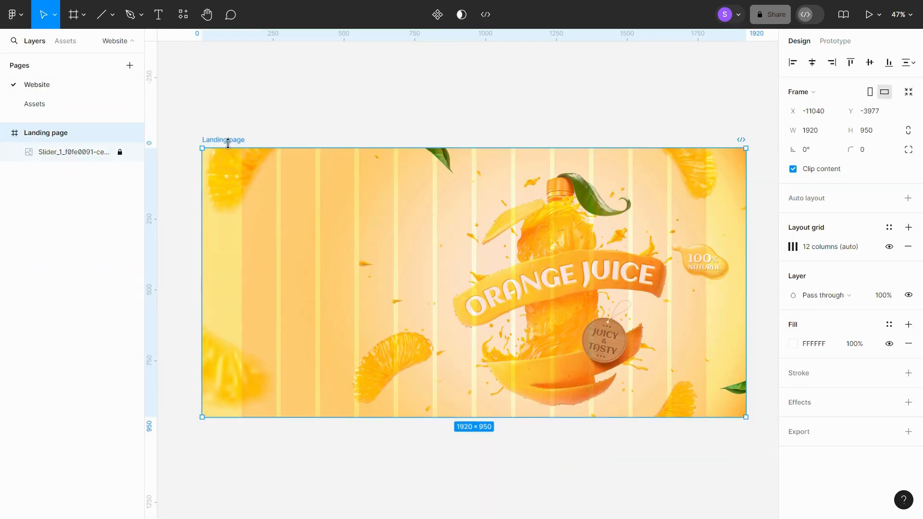
{"action": "key", "text": "ctrl+v"}
- Align the logo to the frame's top edge and nudge it down to Y 24
{"action": "left_click", "coordinate": [851, 62]}
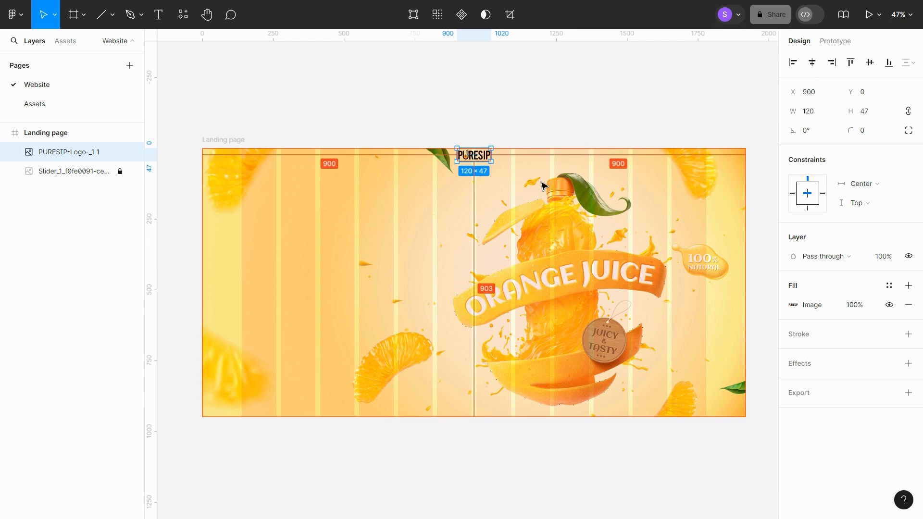
{"action": "key", "text": "shift+Down"}
{"action": "key", "text": "shift+Down"}
{"action": "key", "text": "Down"}
{"action": "key", "text": "Down"}
{"action": "key", "text": "Down"}
{"action": "key", "text": "Down"}
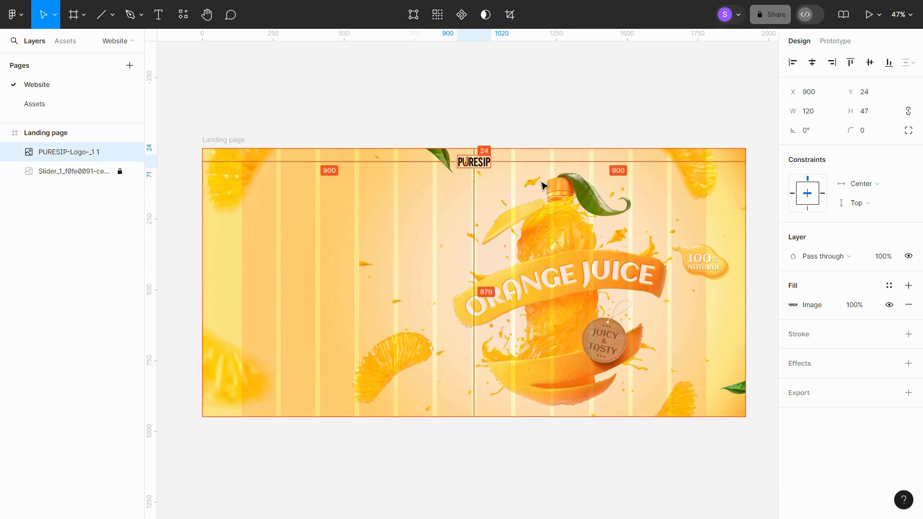
- Add a text layer reading "Home" near the frame's top-left corner
{"action": "scroll", "coordinate": [506, 186], "scroll_direction": "up", "scroll_amount": 1}
{"action": "scroll", "coordinate": [477, 183], "scroll_direction": "up", "scroll_amount": 3}
{"action": "scroll", "coordinate": [553, 173], "scroll_direction": "down", "scroll_amount": 2}
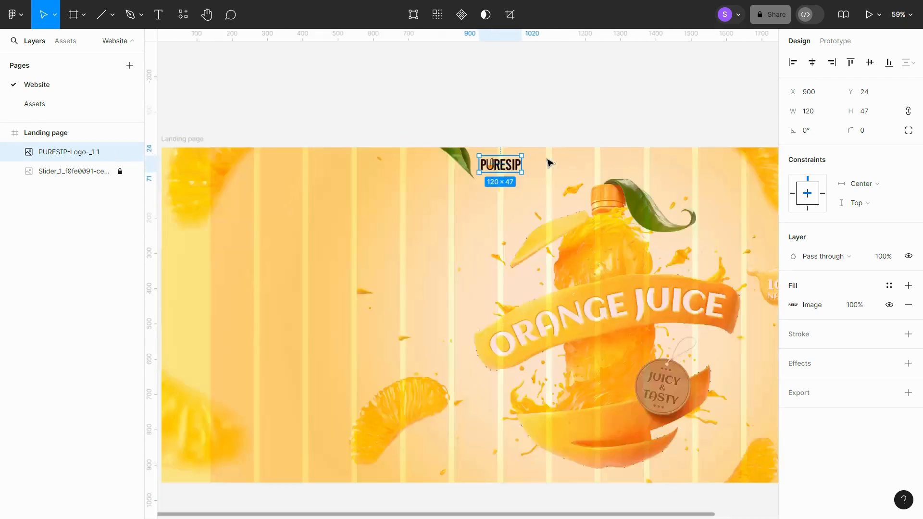
{"action": "left_click", "coordinate": [548, 124]}
{"action": "scroll", "coordinate": [548, 124], "scroll_direction": "down", "scroll_amount": 1}
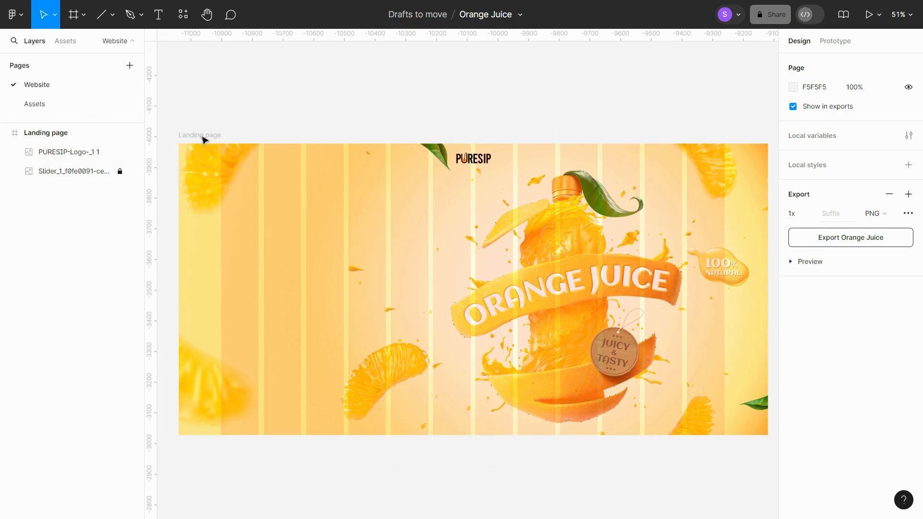
{"action": "left_click", "coordinate": [158, 16]}
{"action": "left_click", "coordinate": [236, 160]}
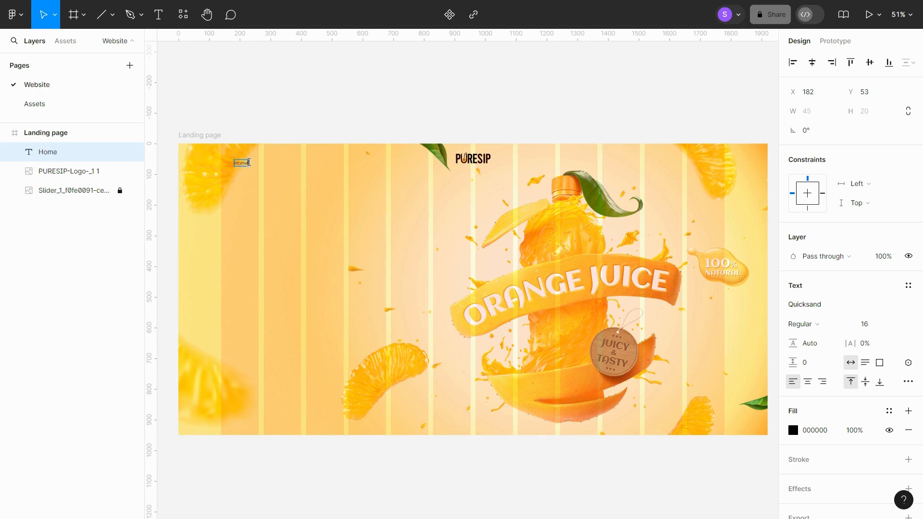
{"action": "key", "text": "Escape"}
- Move the Home text to X 147 and set its font weight to Medium
{"action": "scroll", "coordinate": [260, 165], "scroll_direction": "up", "scroll_amount": 10}
{"action": "left_click_drag", "start_coordinate": [427, 168], "coordinate": [399, 172]}
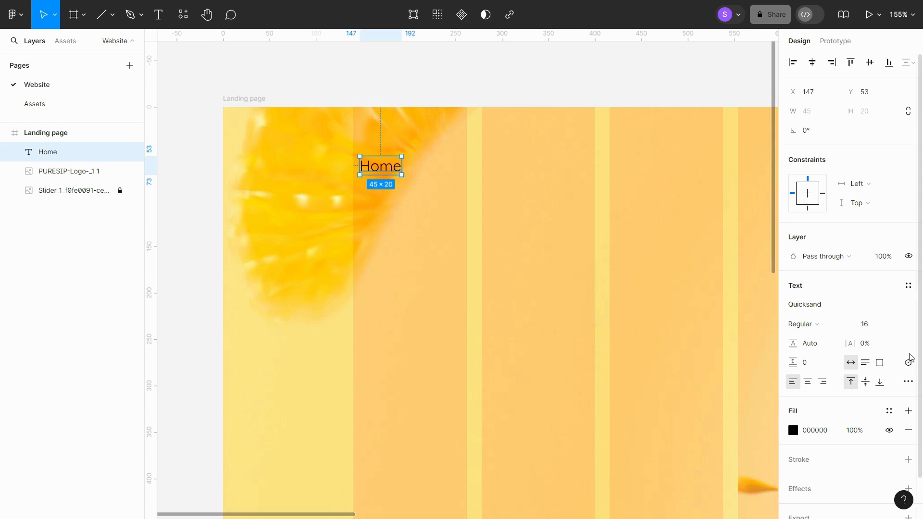
{"action": "left_click", "coordinate": [803, 325]}
{"action": "left_click", "coordinate": [818, 342]}
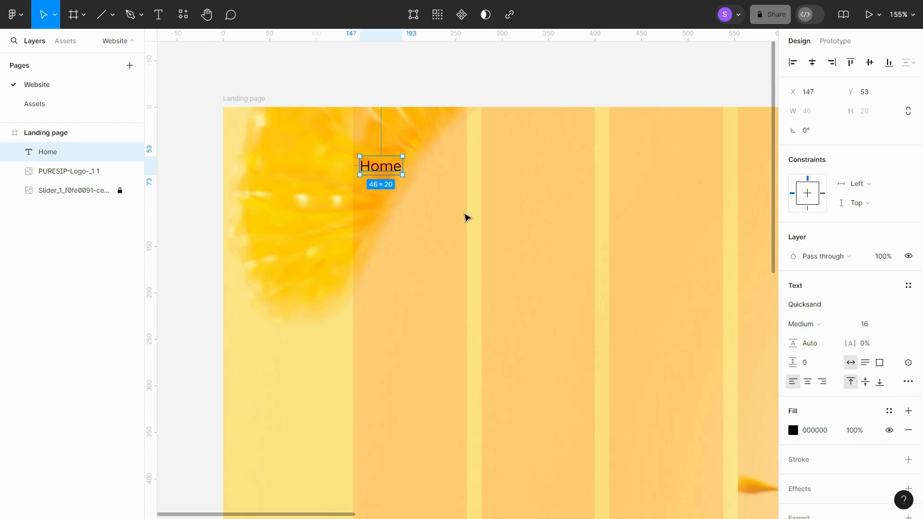
- Set the Home text's fill colour to 2B2B2B
{"action": "scroll", "coordinate": [468, 217], "scroll_direction": "right", "scroll_amount": 2}
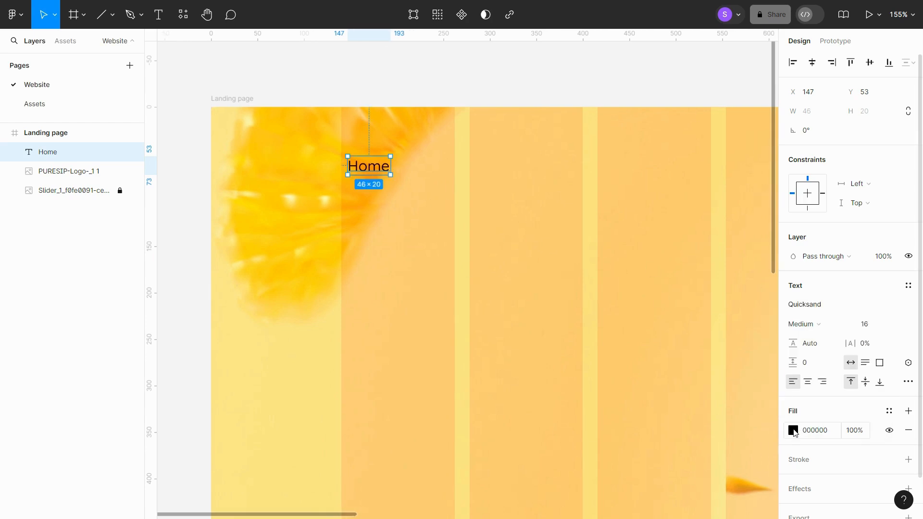
{"action": "left_click", "coordinate": [793, 430]}
{"action": "left_click_drag", "start_coordinate": [666, 330], "coordinate": [635, 332]}
{"action": "left_click", "coordinate": [716, 407]}
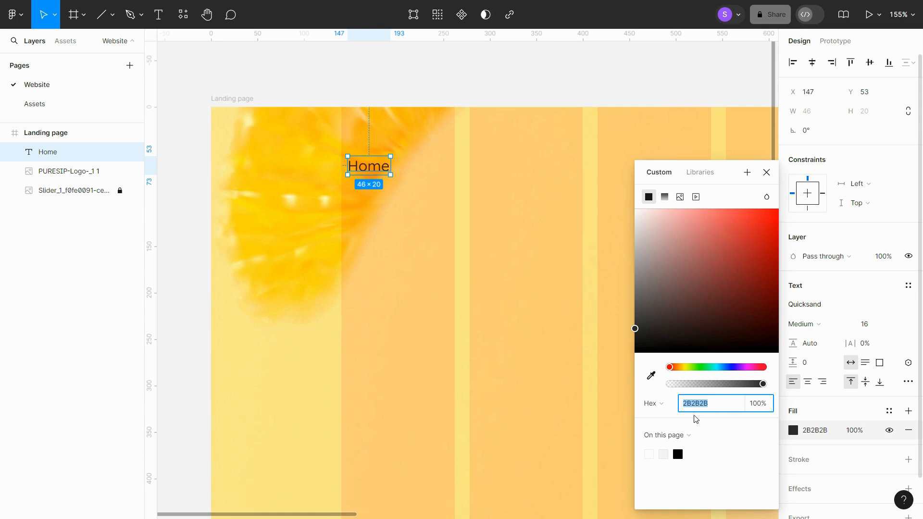
{"action": "left_click", "coordinate": [421, 212]}
- Duplicate the Home text 24 px to its right and change the copy to "About"
{"action": "left_click", "coordinate": [383, 172]}
{"action": "left_click_drag", "start_coordinate": [382, 172], "coordinate": [448, 174]}
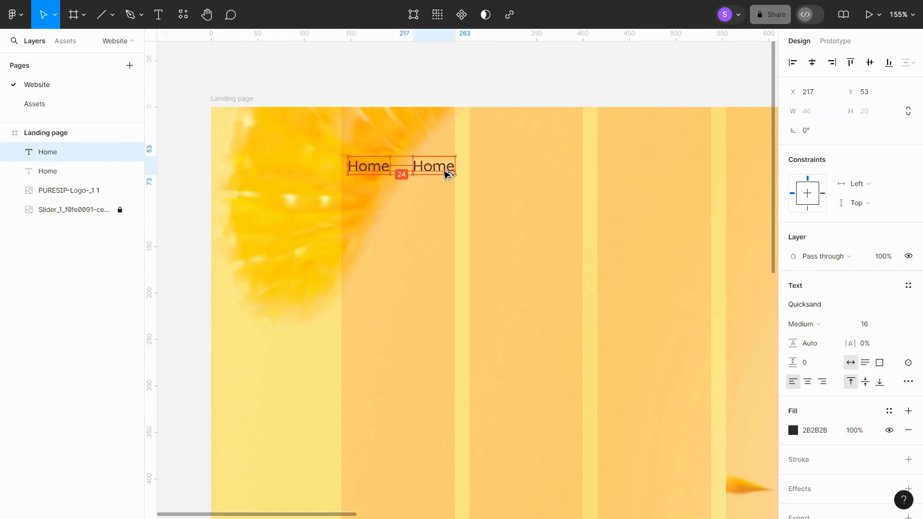
{"action": "double_click", "coordinate": [445, 174]}
{"action": "type", "text": "Abou"}
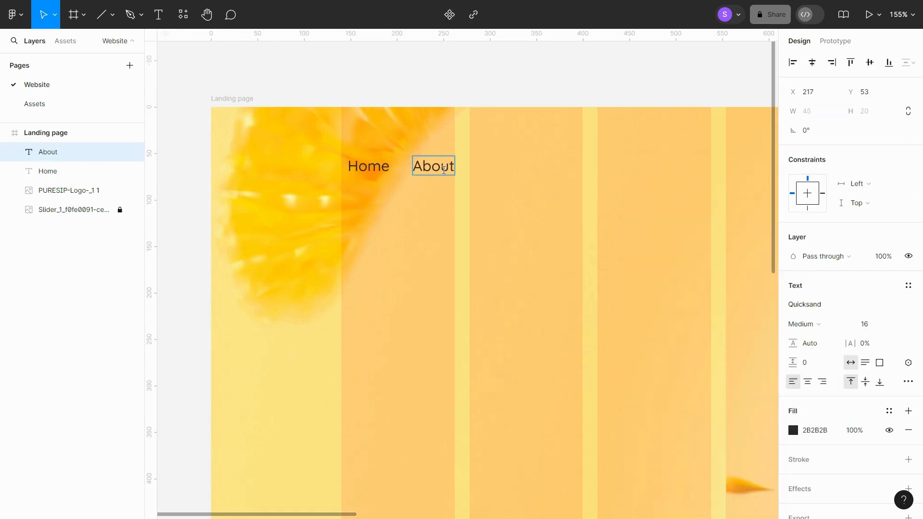
{"action": "type", "text": "t"}
{"action": "key", "text": "Escape"}
- Duplicate the About text further right and change the copy to "Products"
{"action": "left_click_drag", "start_coordinate": [432, 166], "coordinate": [519, 169]}
{"action": "double_click", "coordinate": [518, 169]}
{"action": "type", "text": "P"}
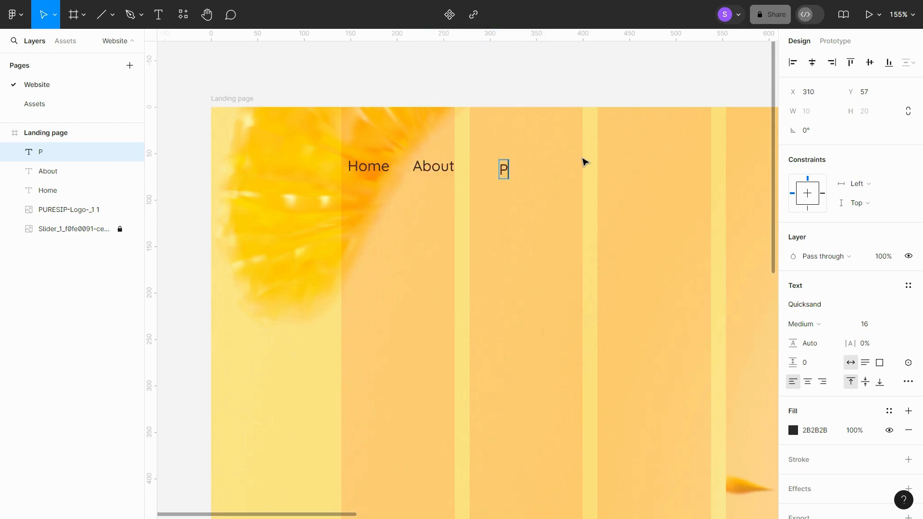
{"action": "type", "text": "roducts"}
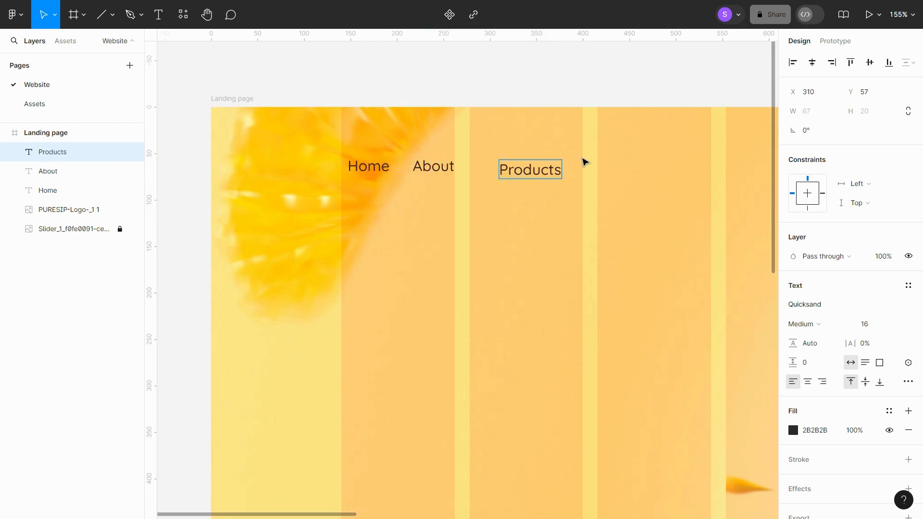
{"action": "key", "text": "Escape"}
- Duplicate the Products text and change the copy to "Blogs"
{"action": "key", "text": "ctrl+d"}
{"action": "double_click", "coordinate": [608, 173]}
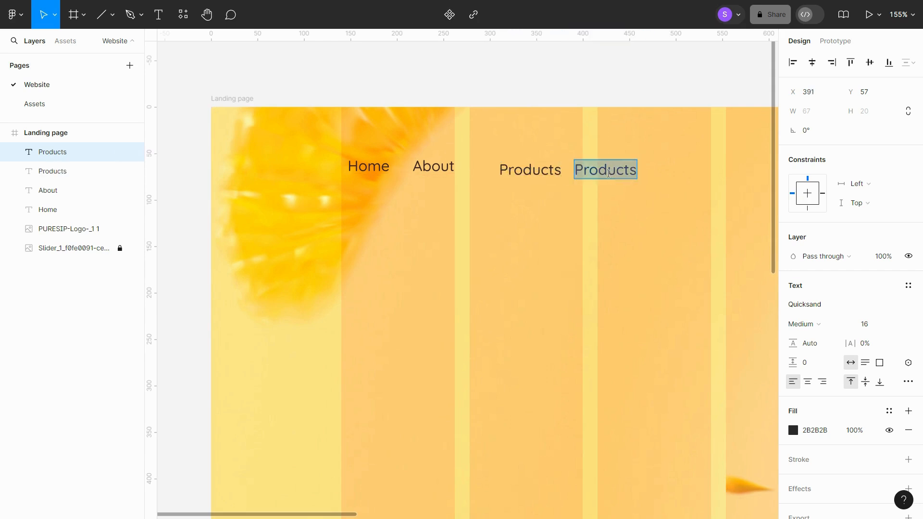
{"action": "type", "text": "Blogs"}
{"action": "key", "text": "Escape"}
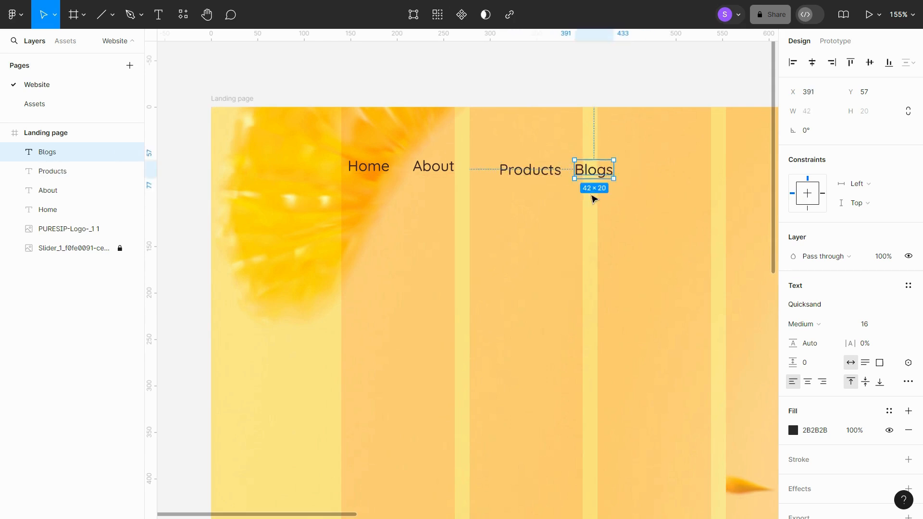
- Duplicate the Blogs text to its right and change the copy to "Contact us"
{"action": "left_click_drag", "start_coordinate": [597, 172], "coordinate": [647, 174], "text": "alt"}
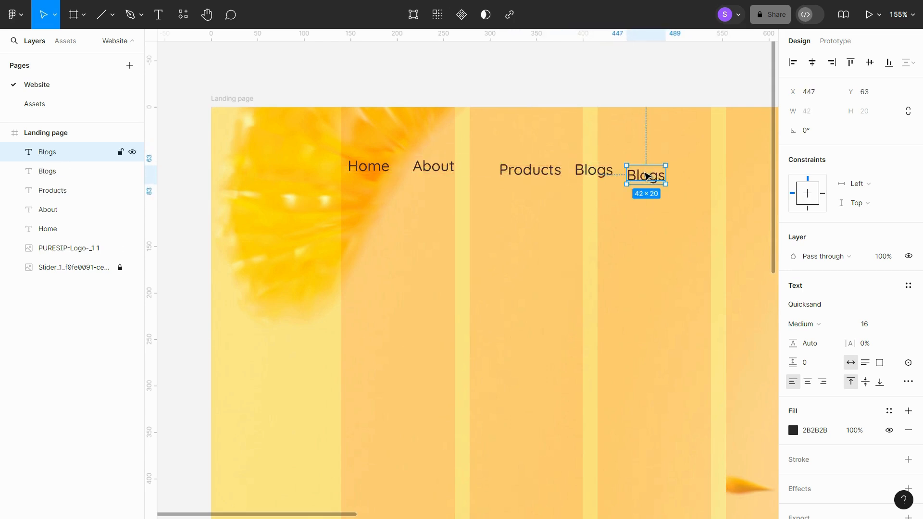
{"action": "double_click", "coordinate": [647, 174]}
{"action": "type", "text": "Contact"}
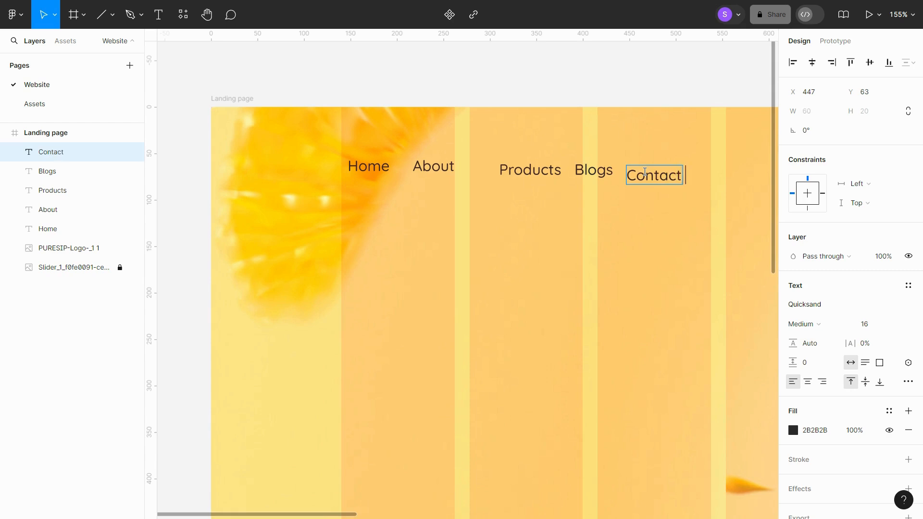
{"action": "type", "text": " us"}
{"action": "key", "text": "Escape"}
- Rearrange the nav labels into the order Home, Products, Blogs, About, Contact us
{"action": "left_click_drag", "start_coordinate": [430, 166], "coordinate": [611, 153]}
{"action": "left_click_drag", "start_coordinate": [541, 173], "coordinate": [466, 173]}
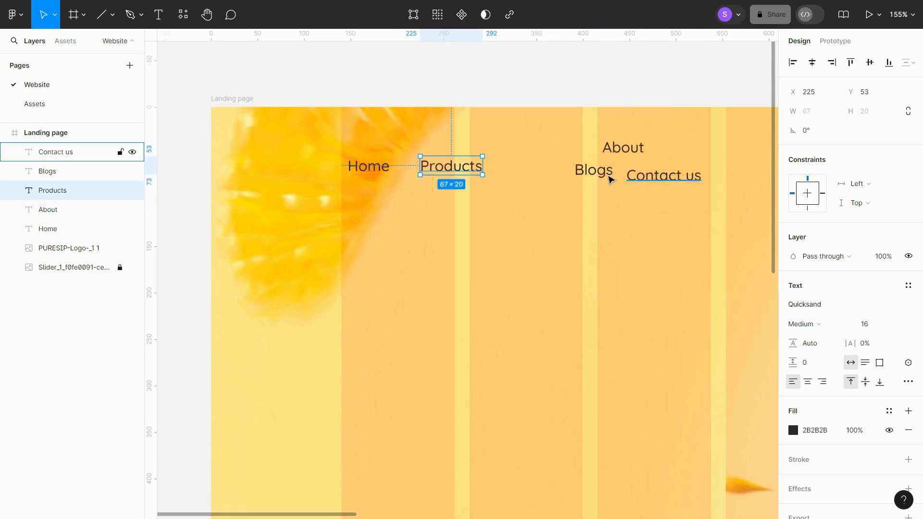
{"action": "left_click_drag", "start_coordinate": [610, 173], "coordinate": [539, 166]}
{"action": "left_click_drag", "start_coordinate": [619, 150], "coordinate": [601, 171]}
{"action": "left_click_drag", "start_coordinate": [674, 176], "coordinate": [693, 166]}
- Select all five nav labels, align their bottoms, and distribute their horizontal spacing evenly
{"action": "left_click", "coordinate": [604, 168], "text": "shift"}
{"action": "left_click", "coordinate": [509, 165], "text": "shift"}
{"action": "left_click", "coordinate": [451, 165], "text": "shift"}
{"action": "left_click", "coordinate": [356, 165], "text": "shift"}
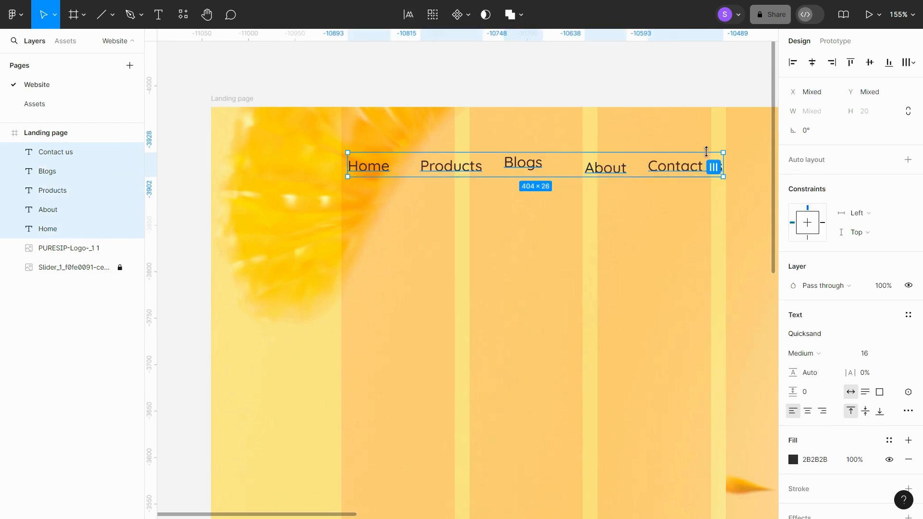
{"action": "left_click", "coordinate": [889, 63]}
{"action": "left_click", "coordinate": [905, 65]}
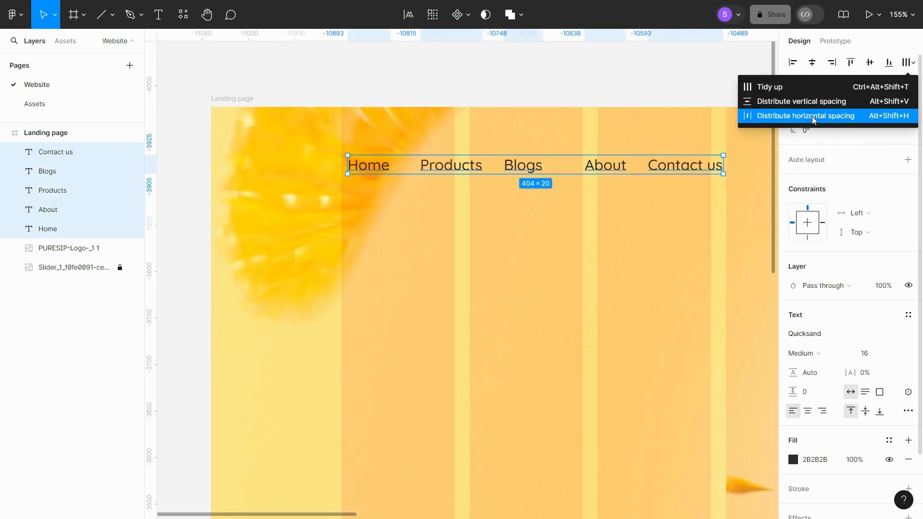
{"action": "left_click", "coordinate": [799, 116]}
- Set the spacing between the nav labels to 28
{"action": "left_click", "coordinate": [818, 153]}
{"action": "key", "text": "Down"}
{"action": "key", "text": "Down"}
{"action": "key", "text": "Down"}
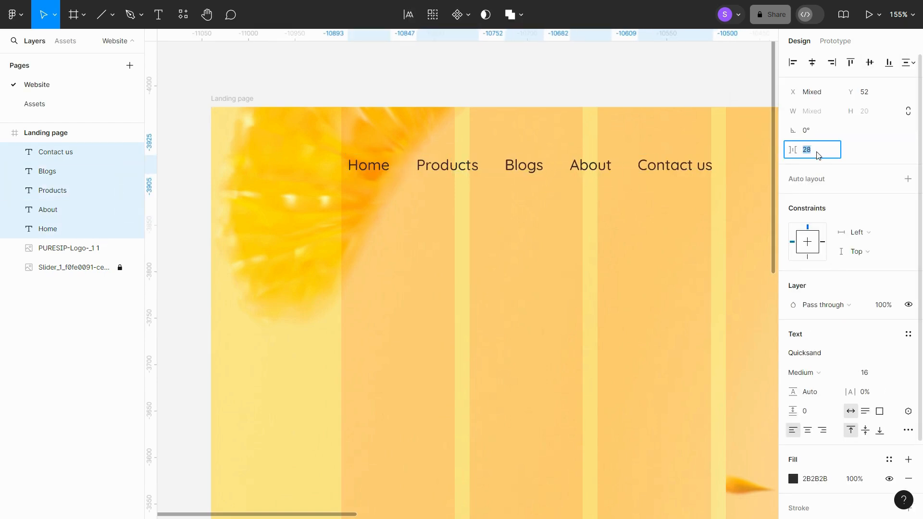
- Set the nav labels' font size to 18
{"action": "left_click", "coordinate": [880, 373]}
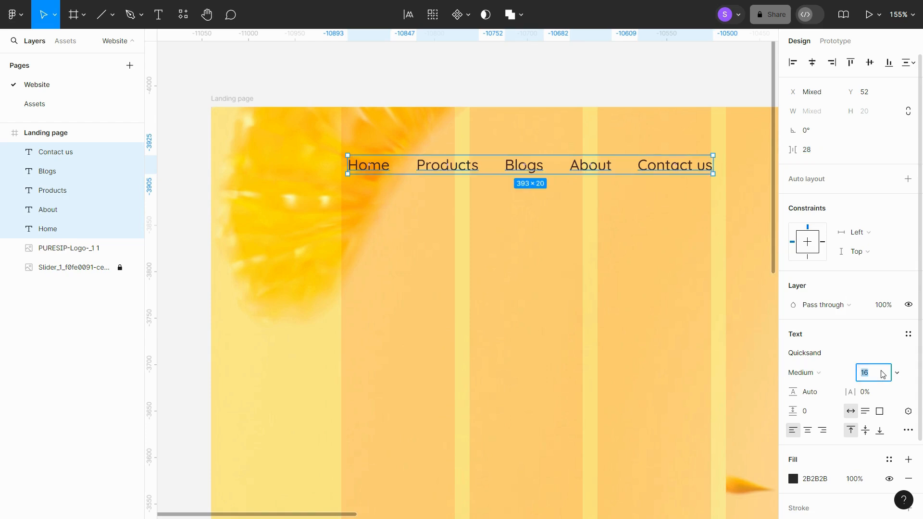
{"action": "key", "text": "Down"}
{"action": "key", "text": "Up"}
{"action": "key", "text": "Up"}
{"action": "key", "text": "Up"}
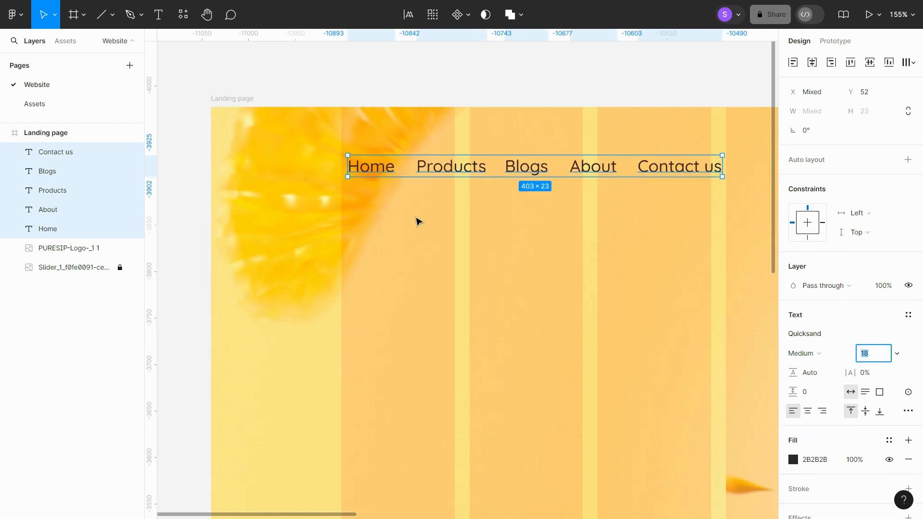
- Move the nav label row up to Y 36
{"action": "scroll", "coordinate": [418, 223], "scroll_direction": "right", "scroll_amount": 5}
{"action": "scroll", "coordinate": [417, 224], "scroll_direction": "down", "scroll_amount": 4}
{"action": "left_click_drag", "start_coordinate": [392, 196], "coordinate": [388, 186]}
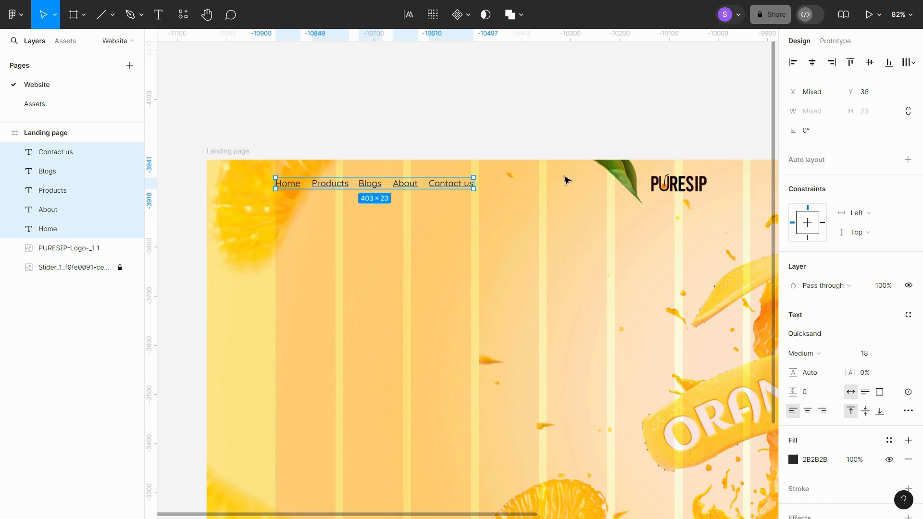
- Set the Home nav label's font weight to Bold
{"action": "left_click", "coordinate": [469, 151]}
{"action": "scroll", "coordinate": [288, 181], "scroll_direction": "up", "scroll_amount": 8}
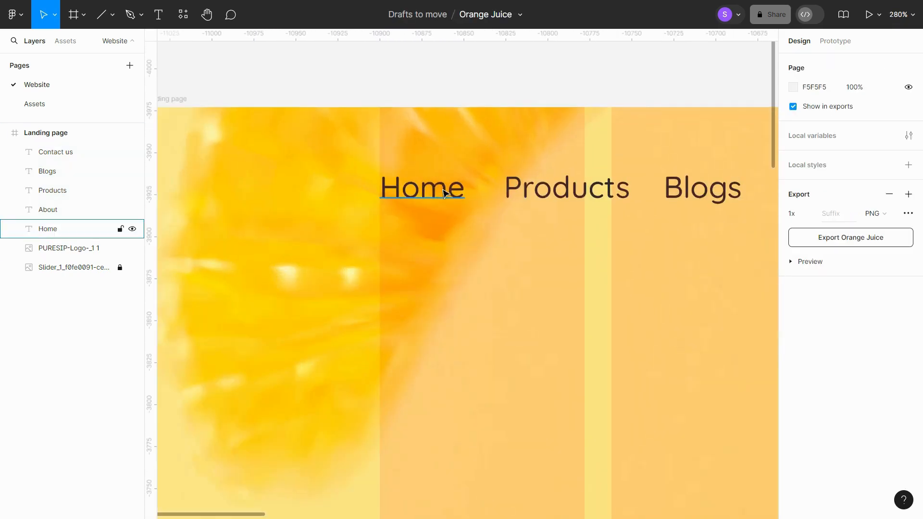
{"action": "left_click", "coordinate": [444, 193]}
{"action": "left_click", "coordinate": [813, 324]}
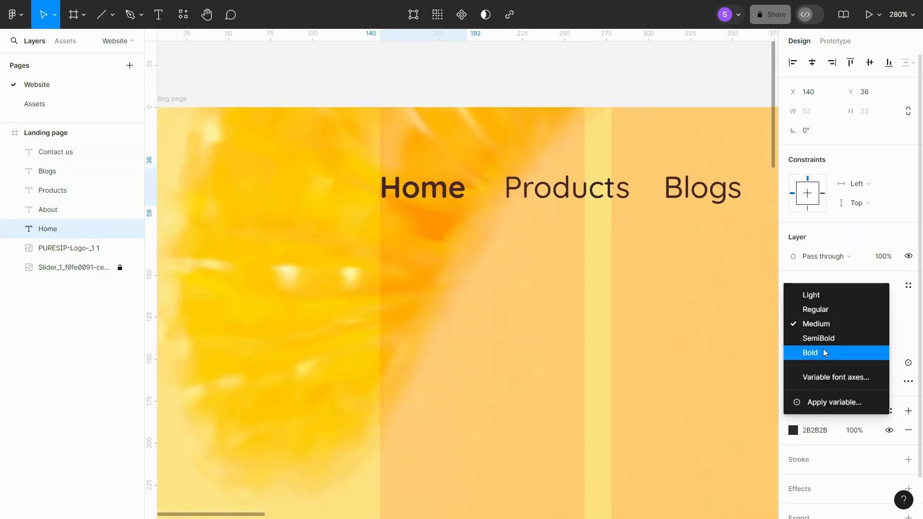
{"action": "left_click", "coordinate": [824, 353]}
- Draw a horizontal line about 53 px long directly under the Home label as an active underline
{"action": "left_click", "coordinate": [196, 84]}
{"action": "left_click", "coordinate": [102, 15]}
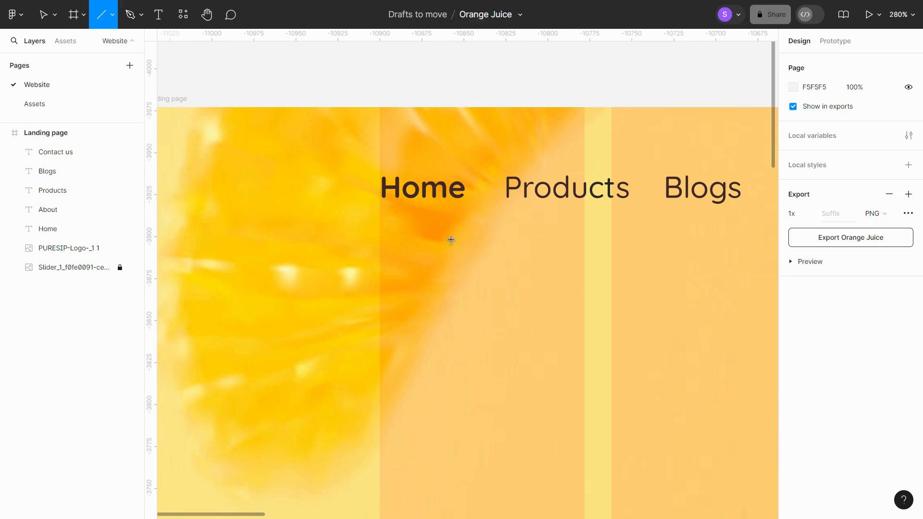
{"action": "scroll", "coordinate": [430, 220], "scroll_direction": "up", "scroll_amount": 3}
{"action": "left_click_drag", "start_coordinate": [349, 199], "coordinate": [489, 200]}
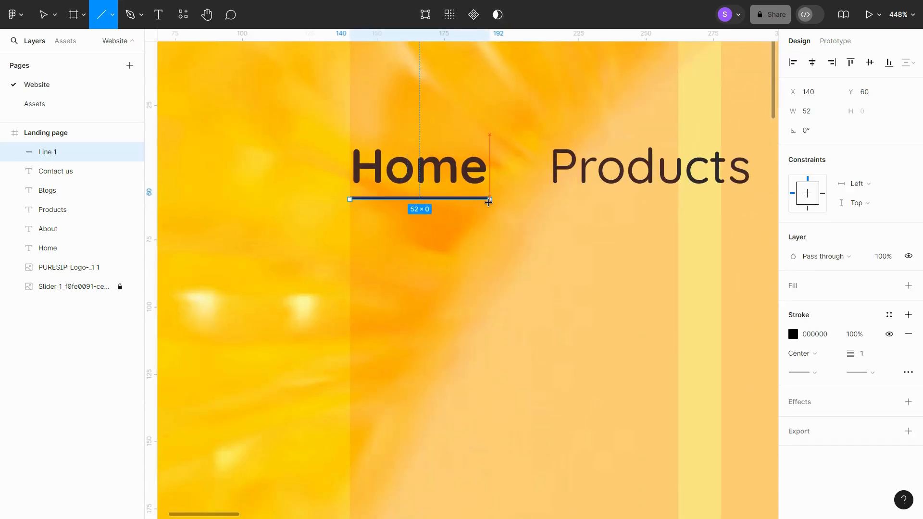
{"action": "left_click_drag", "start_coordinate": [351, 198], "coordinate": [347, 199]}
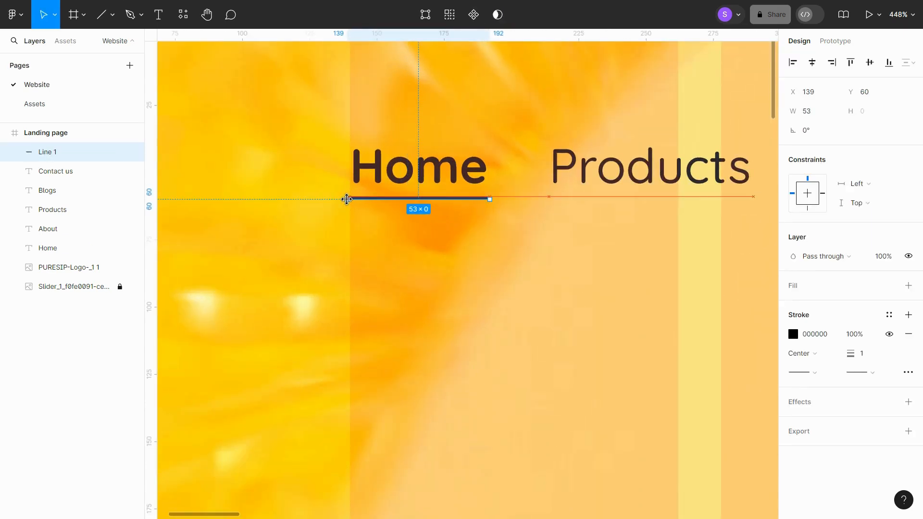
- Give the underline rounded start and end caps
{"action": "left_click", "coordinate": [810, 370]}
{"action": "left_click", "coordinate": [831, 465]}
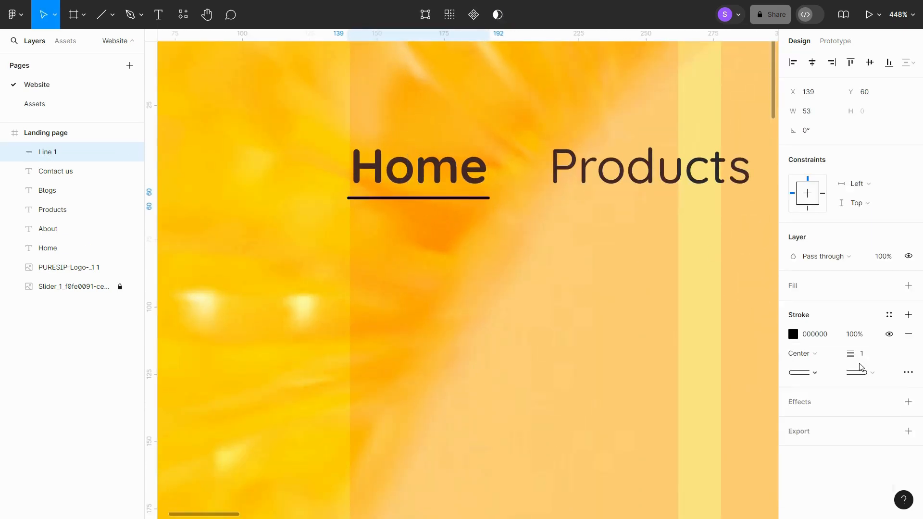
{"action": "left_click", "coordinate": [861, 372]}
{"action": "left_click", "coordinate": [836, 383]}
{"action": "left_click", "coordinate": [543, 246]}
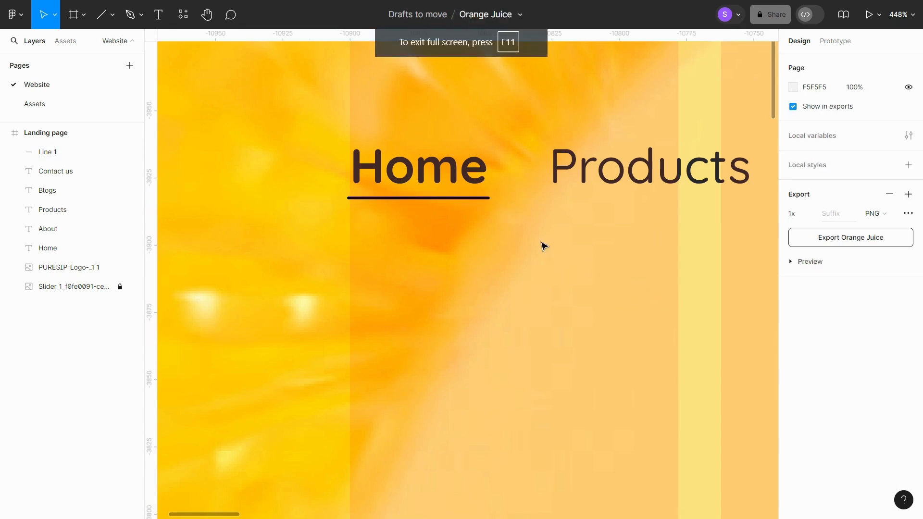
- Pick a near-black stroke colour for the underline in the color picker
{"action": "scroll", "coordinate": [459, 188], "scroll_direction": "down", "scroll_amount": 5}
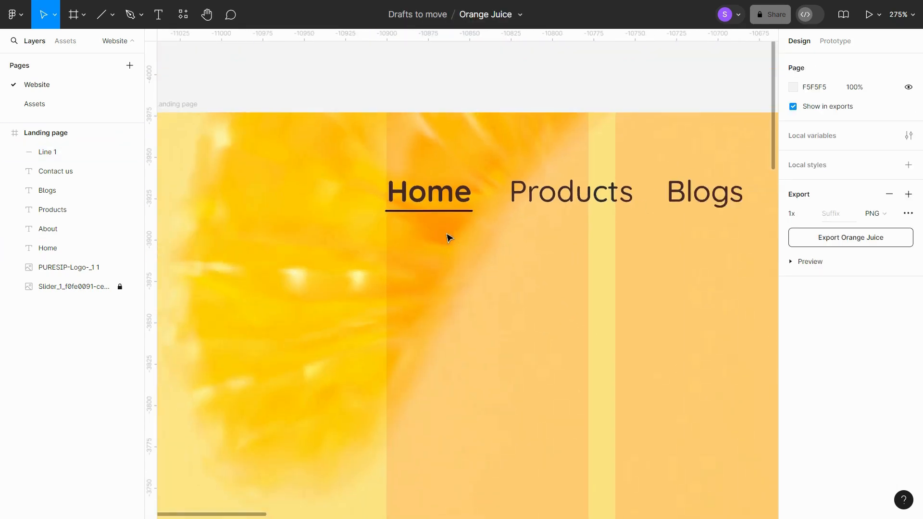
{"action": "left_click", "coordinate": [449, 213]}
{"action": "left_click", "coordinate": [793, 334]}
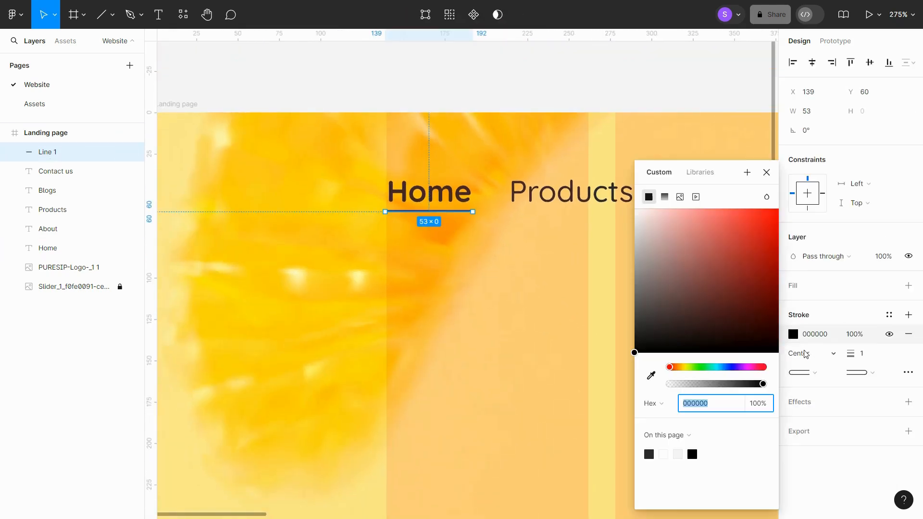
{"action": "left_click", "coordinate": [635, 336]}
{"action": "left_click", "coordinate": [532, 301]}
- Copy the search, heart and bag icons from the Assets page, then return to the Website page
{"action": "scroll", "coordinate": [531, 301], "scroll_direction": "down", "scroll_amount": 6}
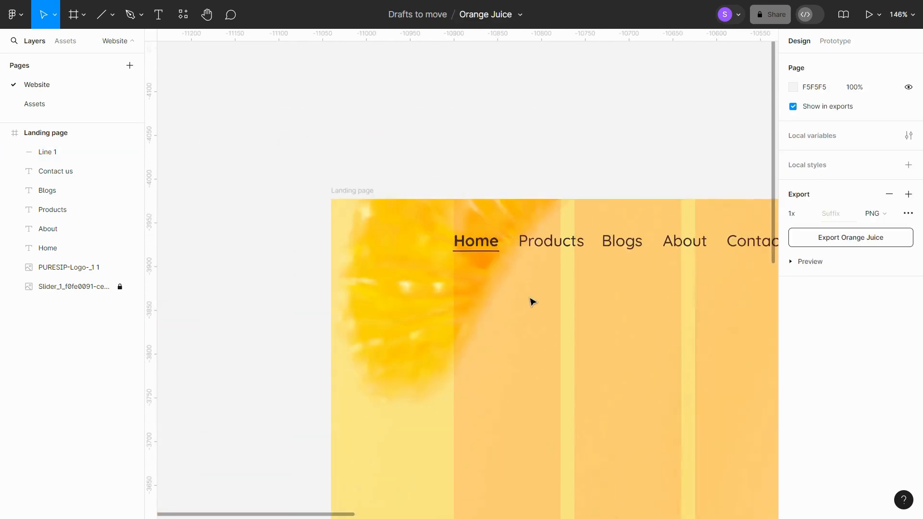
{"action": "scroll", "coordinate": [497, 318], "scroll_direction": "right", "scroll_amount": 5}
{"action": "scroll", "coordinate": [477, 320], "scroll_direction": "down", "scroll_amount": 3}
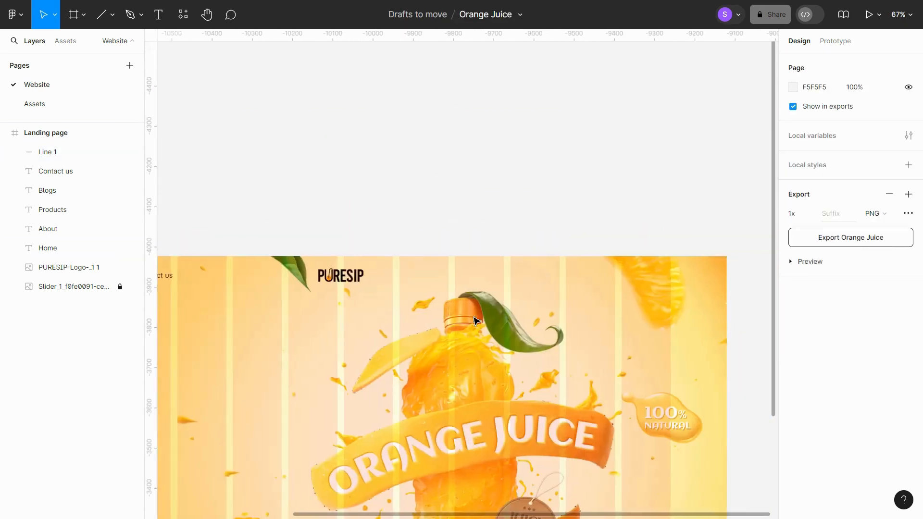
{"action": "scroll", "coordinate": [634, 306], "scroll_direction": "left", "scroll_amount": 1}
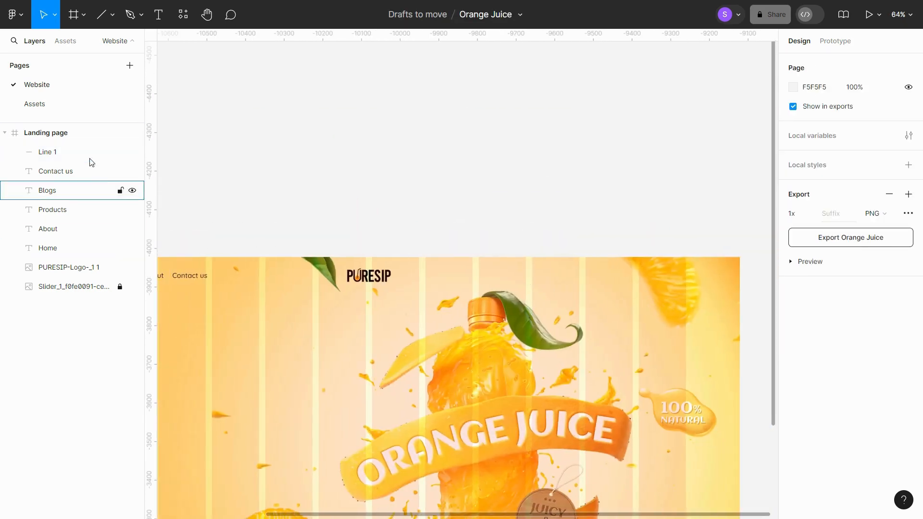
{"action": "left_click", "coordinate": [76, 108]}
{"action": "scroll", "coordinate": [397, 186], "scroll_direction": "up", "scroll_amount": 10}
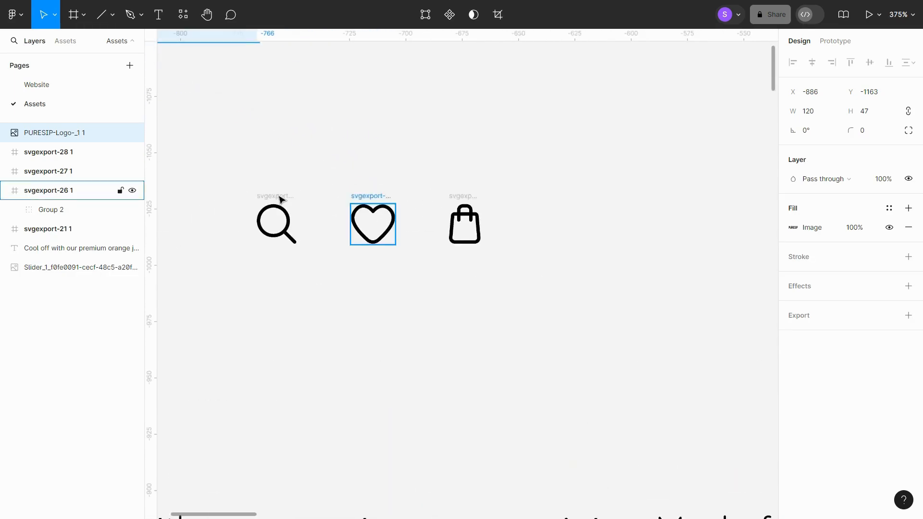
{"action": "left_click_drag", "start_coordinate": [224, 163], "coordinate": [568, 305]}
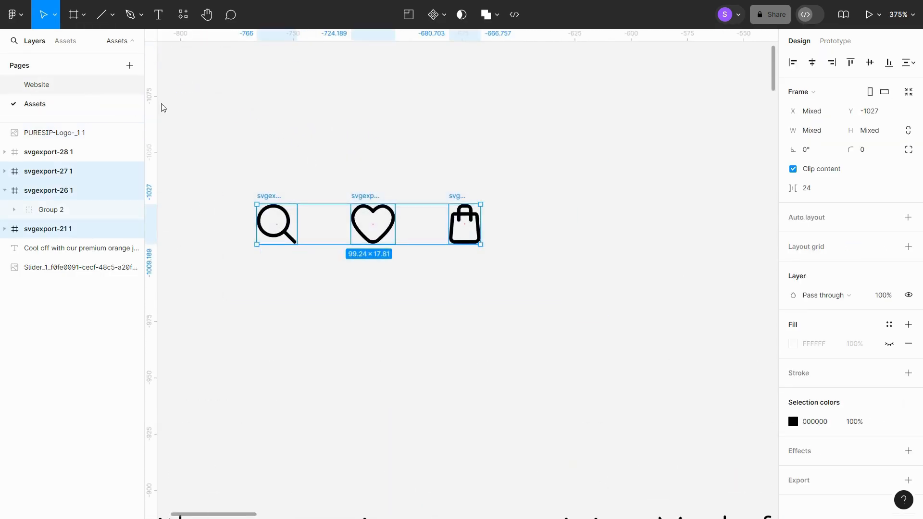
{"action": "left_click", "coordinate": [37, 85]}
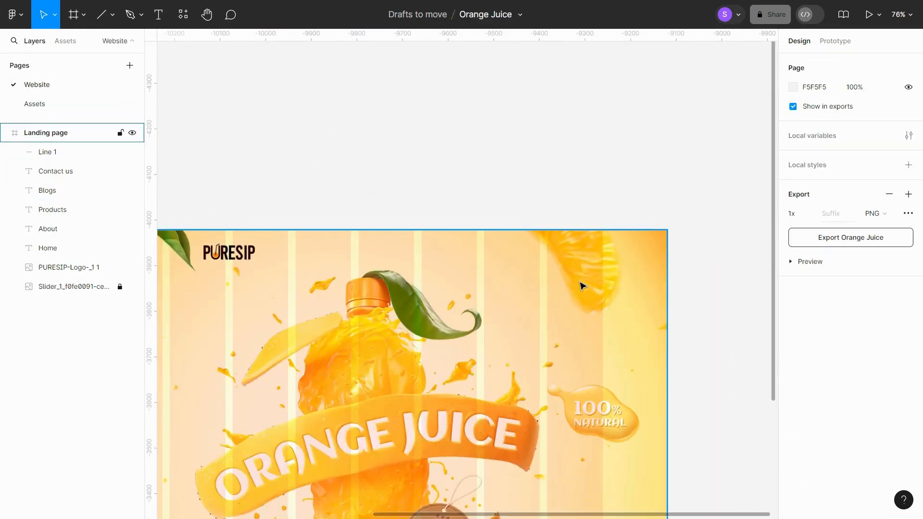
- Paste the three icons into the landing page and place them at the hero's top right, level with the nav row
{"action": "key", "text": "ctrl+v"}
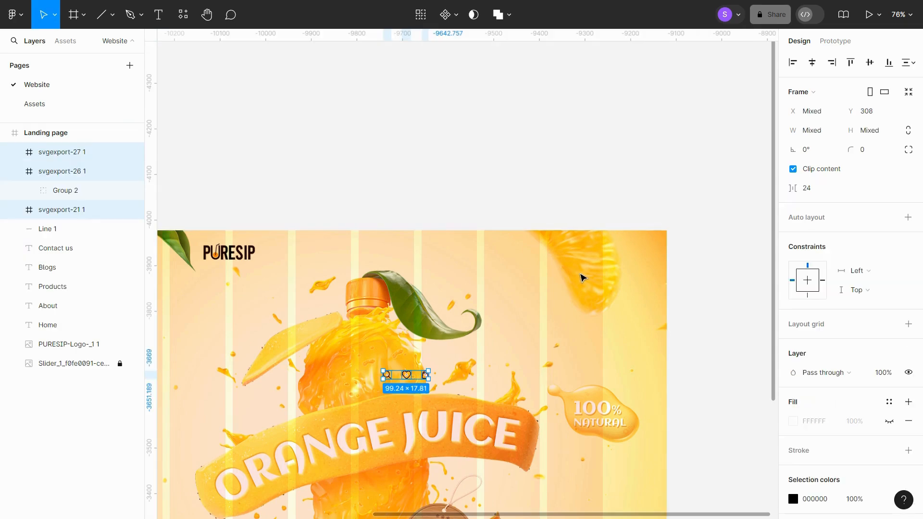
{"action": "left_click_drag", "start_coordinate": [424, 376], "coordinate": [596, 258]}
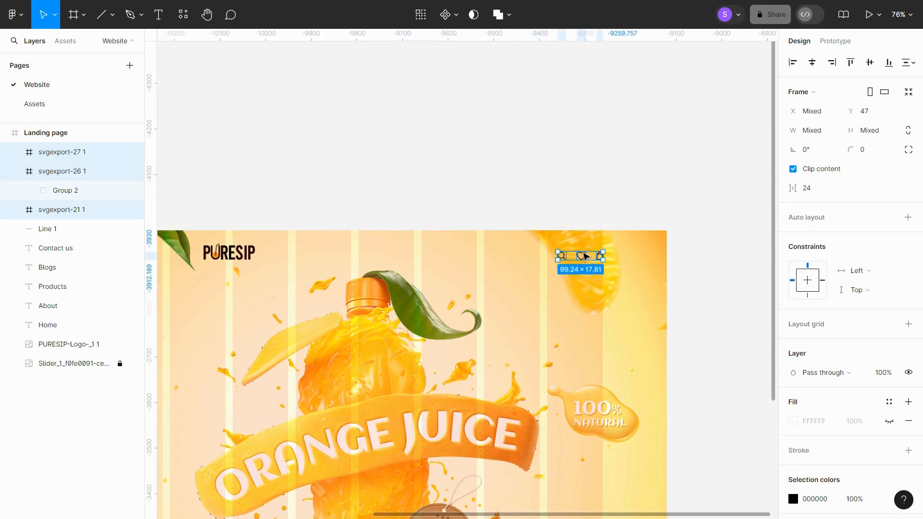
{"action": "scroll", "coordinate": [585, 256], "scroll_direction": "up", "scroll_amount": 5}
{"action": "left_click", "coordinate": [649, 159]}
- Add a heading text reading "The Perfect pair for Hot Summer's Day!" in the hero's left area
{"action": "scroll", "coordinate": [634, 250], "scroll_direction": "down", "scroll_amount": 6}
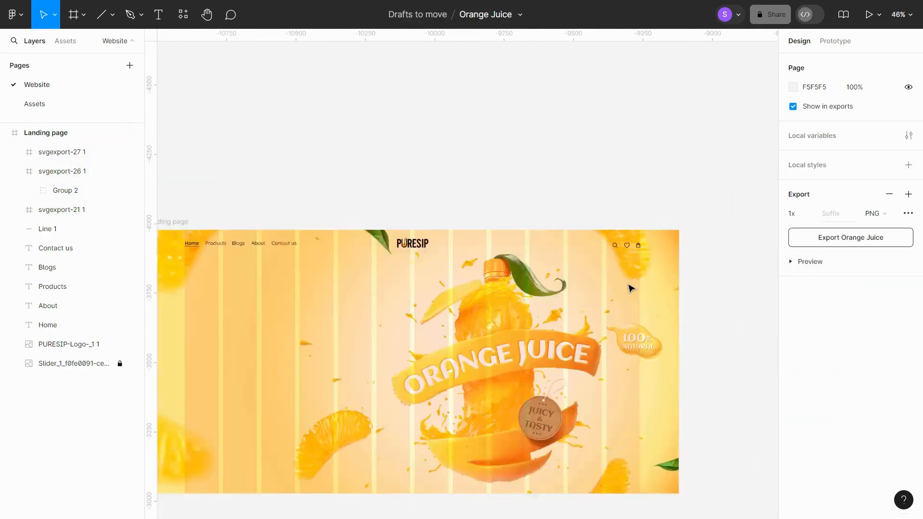
{"action": "scroll", "coordinate": [620, 287], "scroll_direction": "left", "scroll_amount": 4}
{"action": "scroll", "coordinate": [543, 312], "scroll_direction": "right", "scroll_amount": 3}
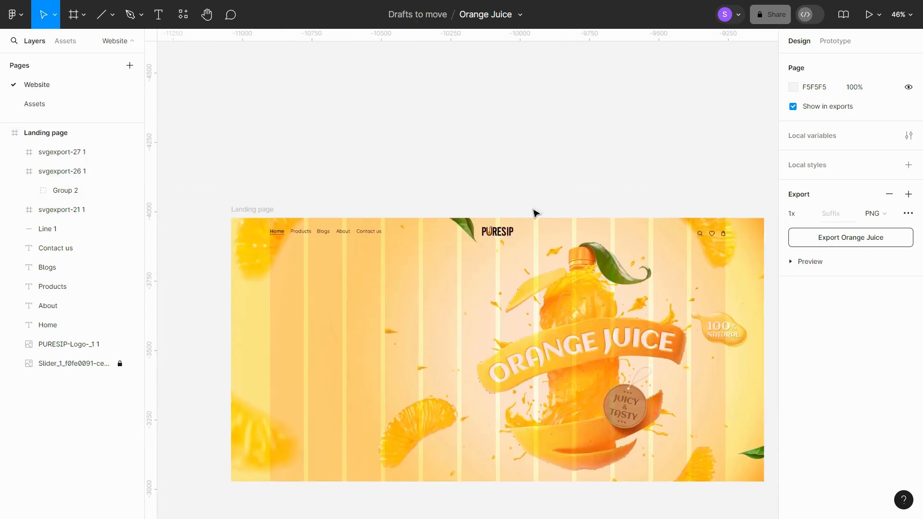
{"action": "key", "text": "t"}
{"action": "left_click", "coordinate": [314, 320]}
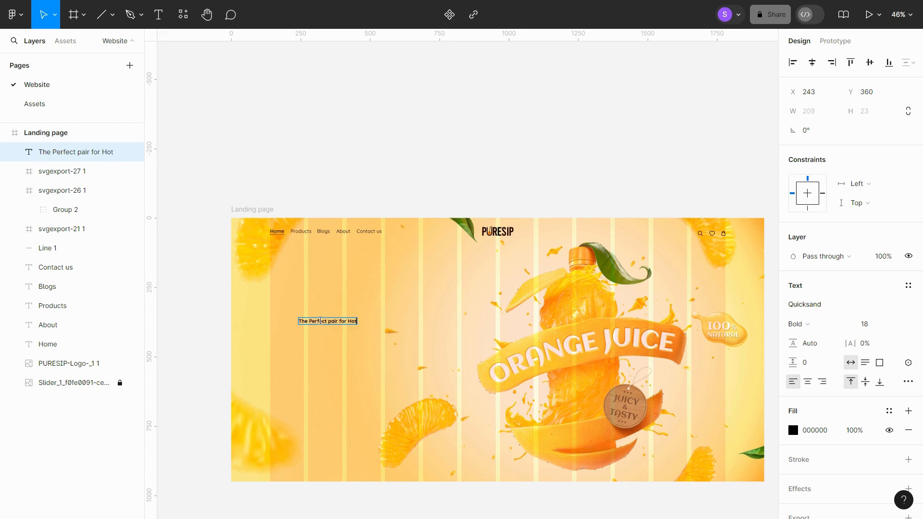
{"action": "type", "text": "mmer’s Day!"}
{"action": "scroll", "coordinate": [255, 328], "scroll_direction": "up", "scroll_amount": 5}
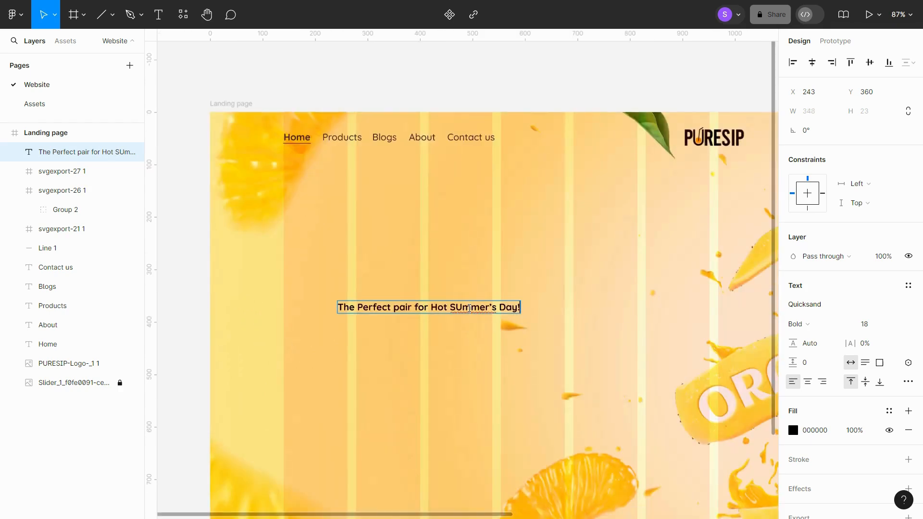
{"action": "key", "text": "BackSpace"}
{"action": "type", "text": "u"}
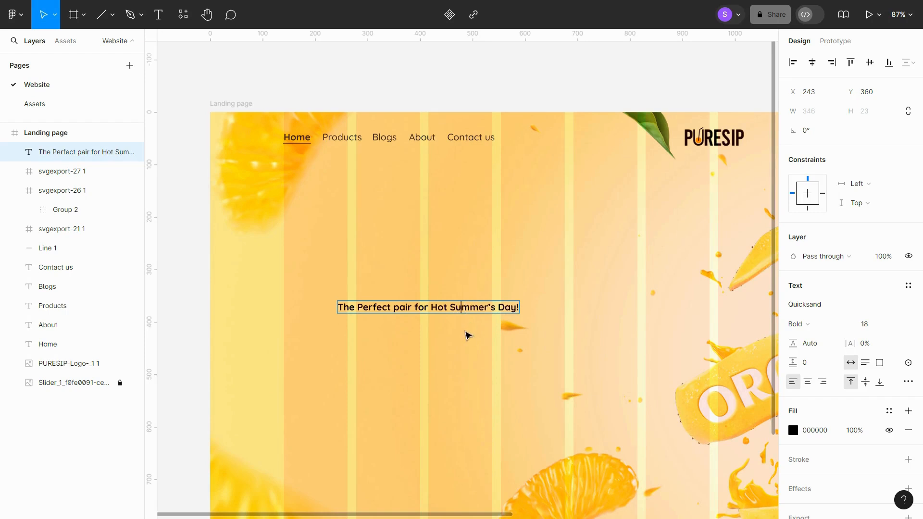
{"action": "key", "text": "Escape"}
- Set the heading's font size to 56
{"action": "left_click", "coordinate": [870, 324]}
{"action": "type", "text": "5"}
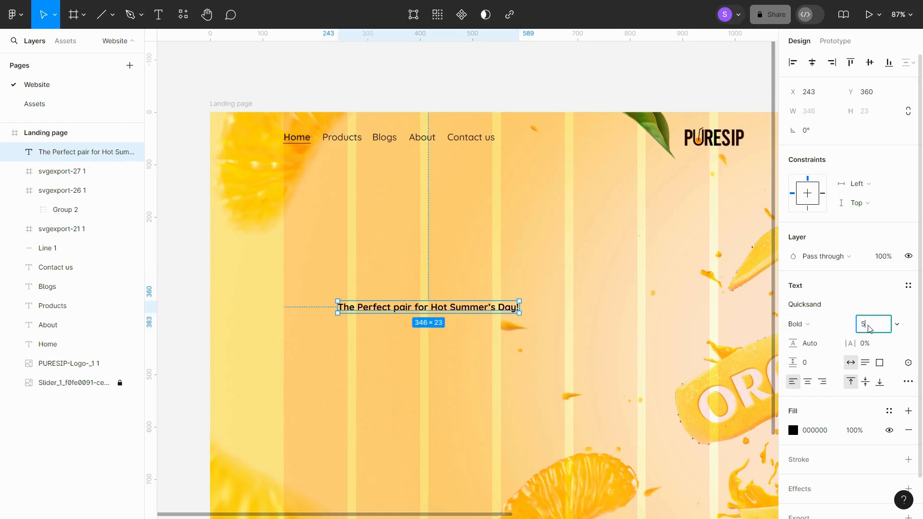
{"action": "type", "text": "6"}
{"action": "key", "text": "Return"}
- Move the heading to X 139 and narrow its box to about 537 wide so it wraps onto two lines
{"action": "scroll", "coordinate": [514, 336], "scroll_direction": "down", "scroll_amount": 3}
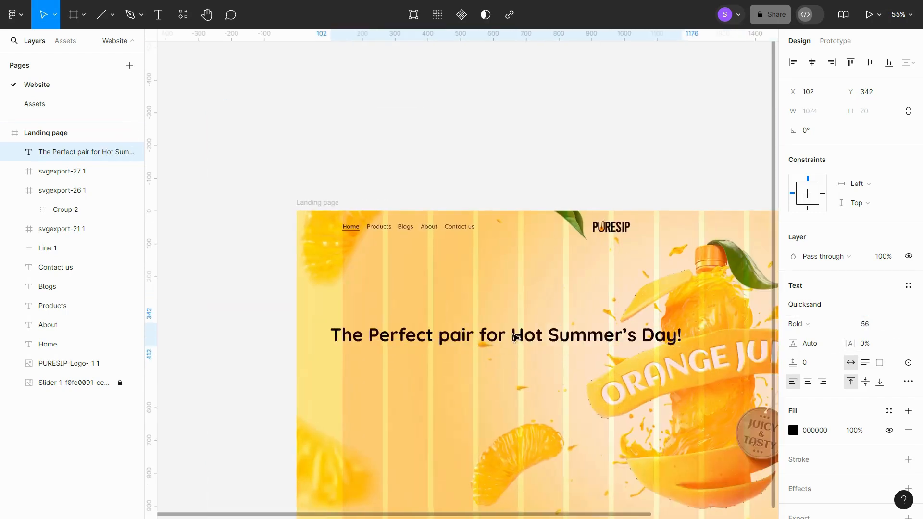
{"action": "left_click_drag", "start_coordinate": [515, 337], "coordinate": [526, 329]}
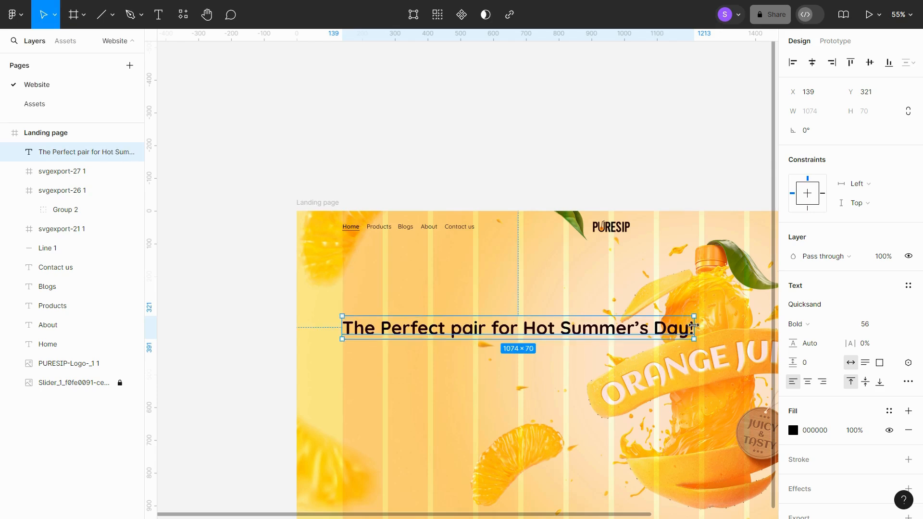
{"action": "left_click_drag", "start_coordinate": [694, 325], "coordinate": [518, 327]}
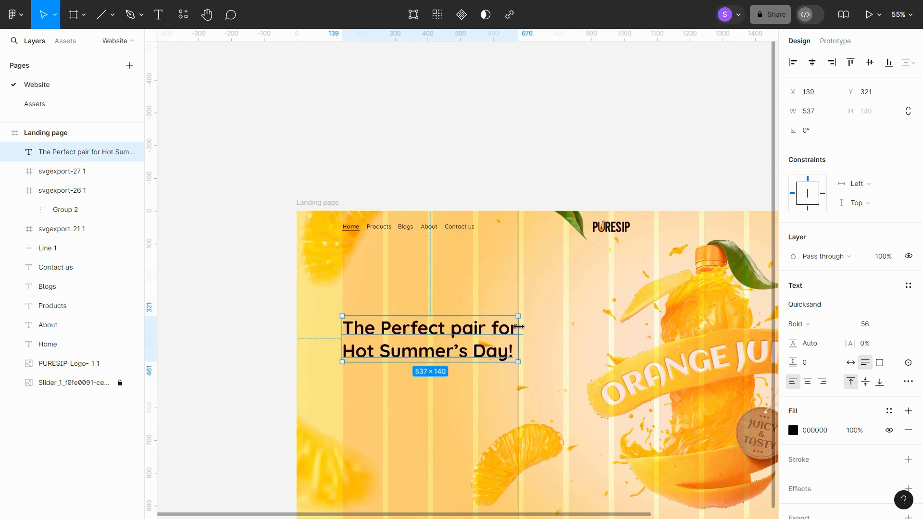
- Set the heading's line height to 150%
{"action": "left_click", "coordinate": [813, 348]}
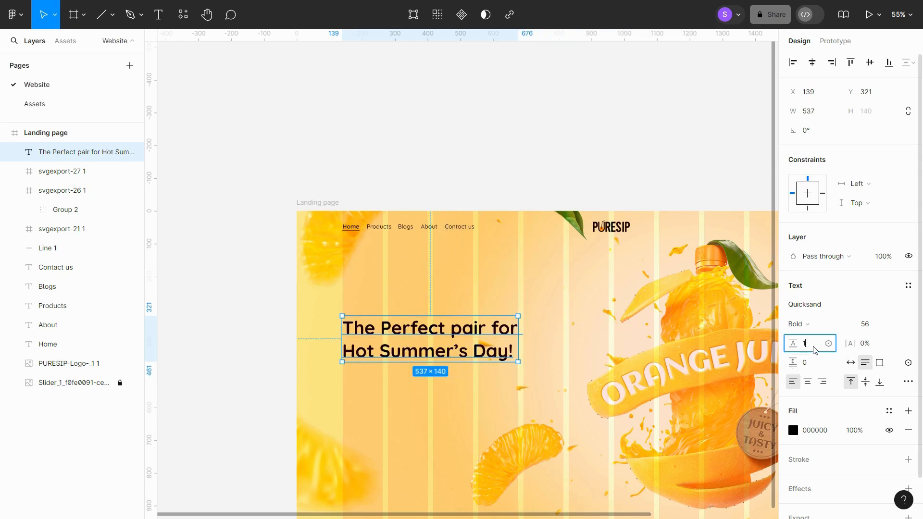
{"action": "key", "text": "Return"}
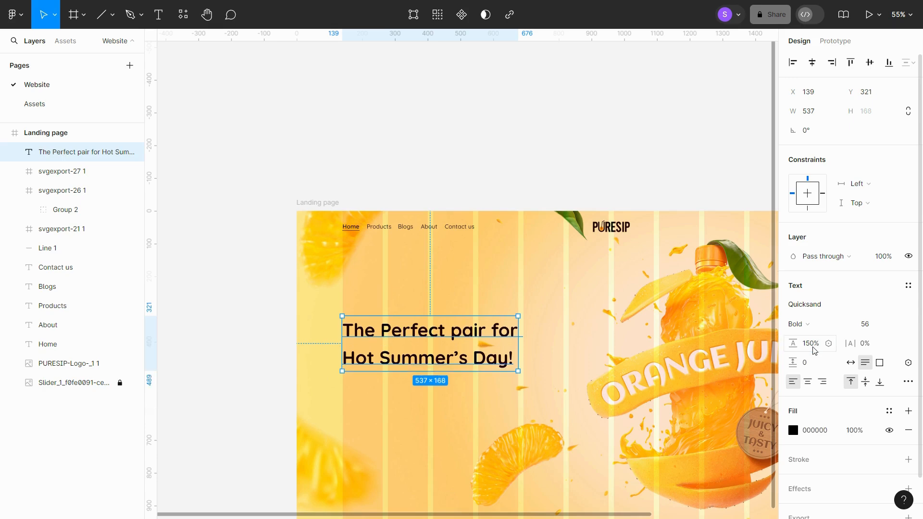
{"action": "left_click", "coordinate": [243, 307]}
- Widen the heading text box to about 675 so the first line ends with "Hot"
{"action": "scroll", "coordinate": [258, 302], "scroll_direction": "down", "scroll_amount": 3}
{"action": "scroll", "coordinate": [279, 301], "scroll_direction": "up", "scroll_amount": 3}
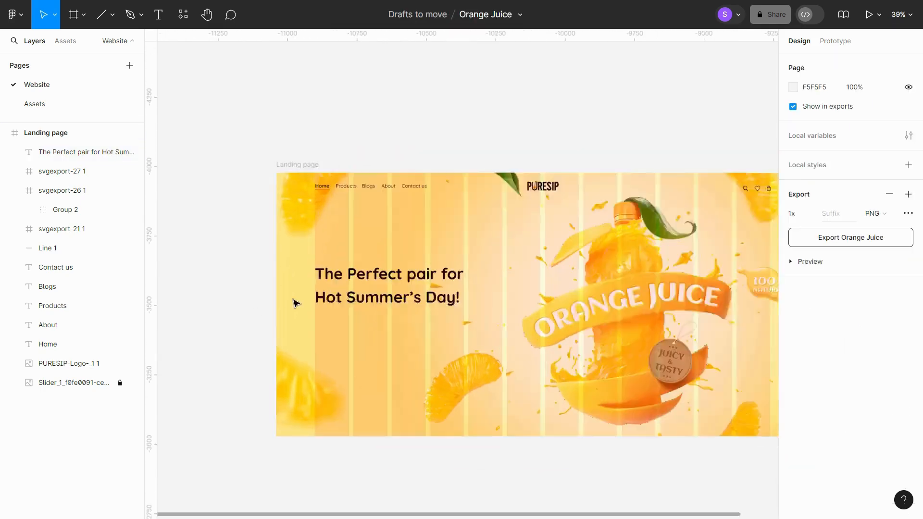
{"action": "left_click", "coordinate": [446, 295]}
{"action": "left_click_drag", "start_coordinate": [539, 280], "coordinate": [539, 280]}
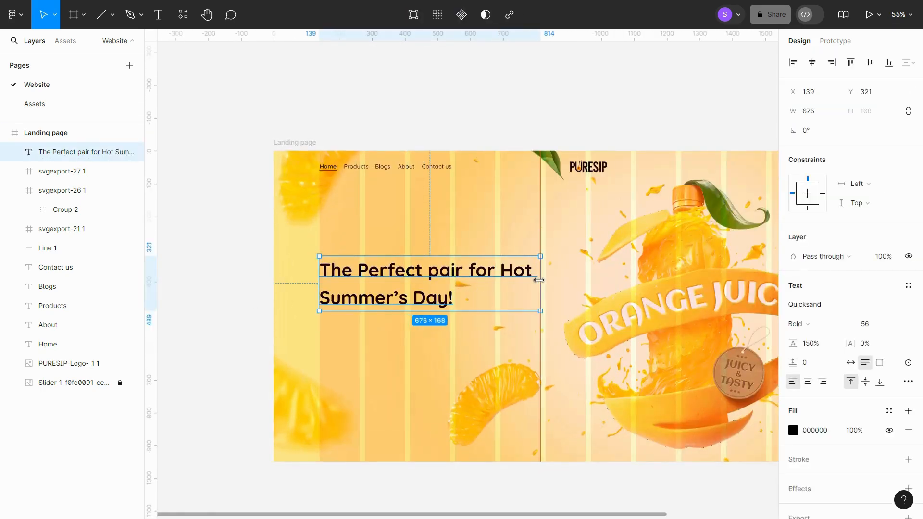
{"action": "left_click", "coordinate": [241, 237]}
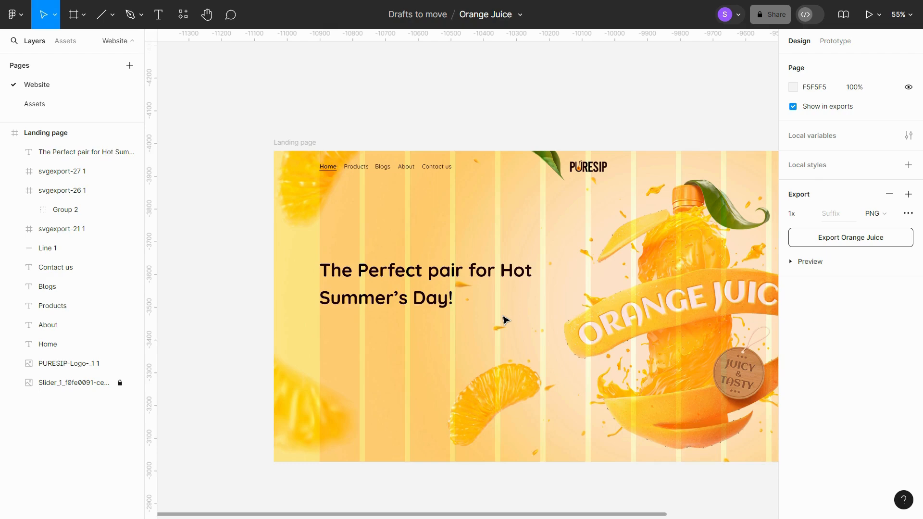
- Move the heading slightly higher within the hero
{"action": "scroll", "coordinate": [503, 320], "scroll_direction": "down", "scroll_amount": 2}
{"action": "scroll", "coordinate": [455, 339], "scroll_direction": "up", "scroll_amount": 2}
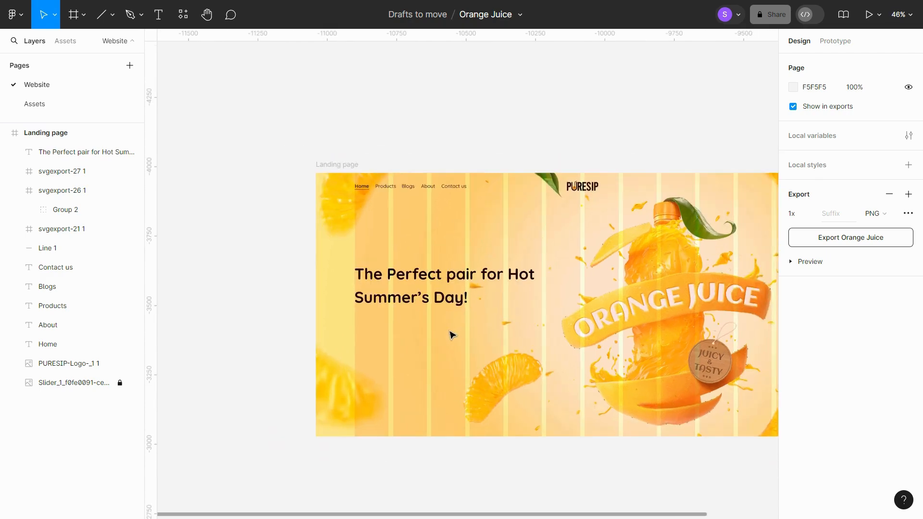
{"action": "left_click", "coordinate": [406, 289]}
{"action": "left_click_drag", "start_coordinate": [406, 275], "coordinate": [407, 256]}
{"action": "left_click", "coordinate": [253, 230]}
- Copy the description paragraph from the Assets page and paste it into the landing page below the heading
{"action": "left_click", "coordinate": [92, 105]}
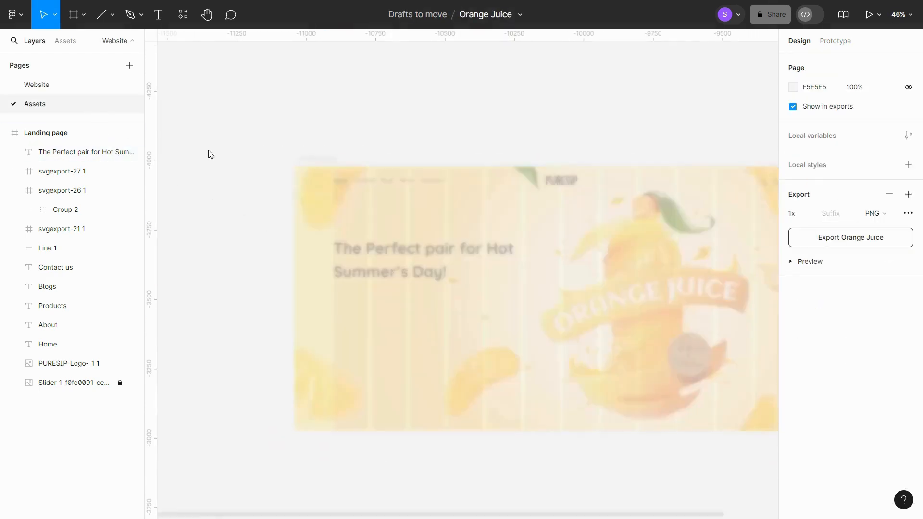
{"action": "scroll", "coordinate": [480, 293], "scroll_direction": "down", "scroll_amount": 3}
{"action": "left_click", "coordinate": [512, 401]}
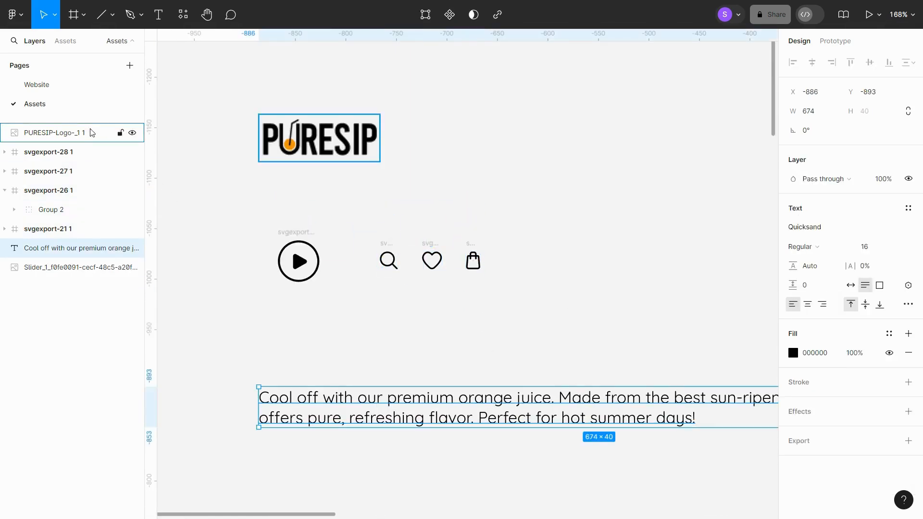
{"action": "left_click", "coordinate": [37, 85]}
{"action": "left_click", "coordinate": [306, 164]}
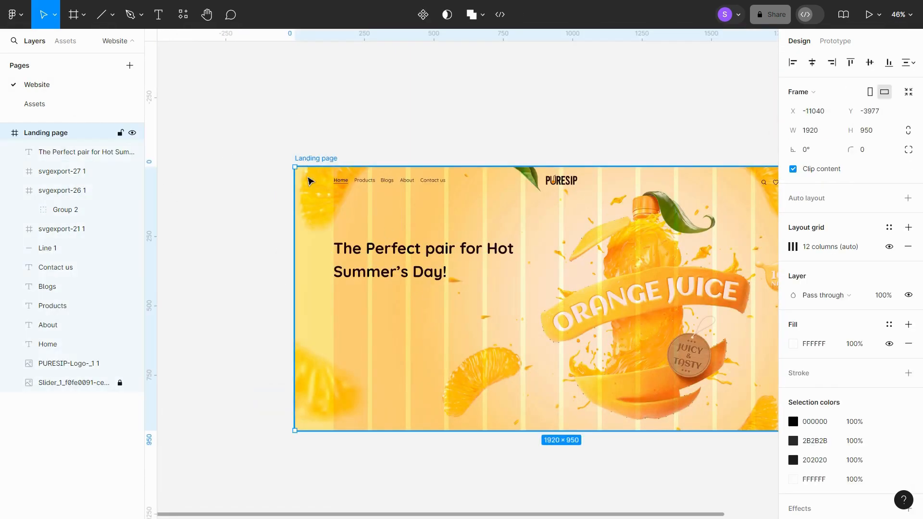
{"action": "key", "text": "ctrl+v"}
{"action": "scroll", "coordinate": [470, 313], "scroll_direction": "up", "scroll_amount": 5}
{"action": "left_click_drag", "start_coordinate": [367, 289], "coordinate": [345, 292]}
- Set the description's font size to 28 and its line height to 150%
{"action": "left_click", "coordinate": [878, 331]}
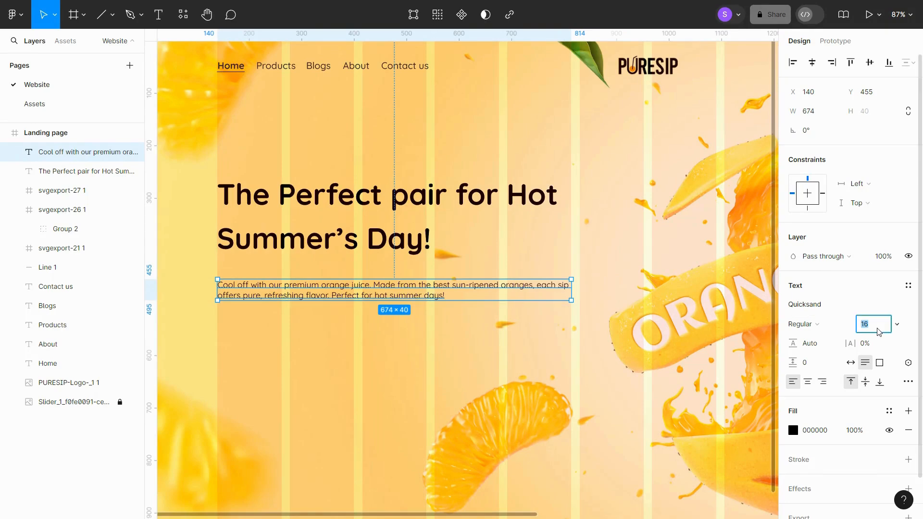
{"action": "key", "text": "Return"}
{"action": "left_click", "coordinate": [822, 347]}
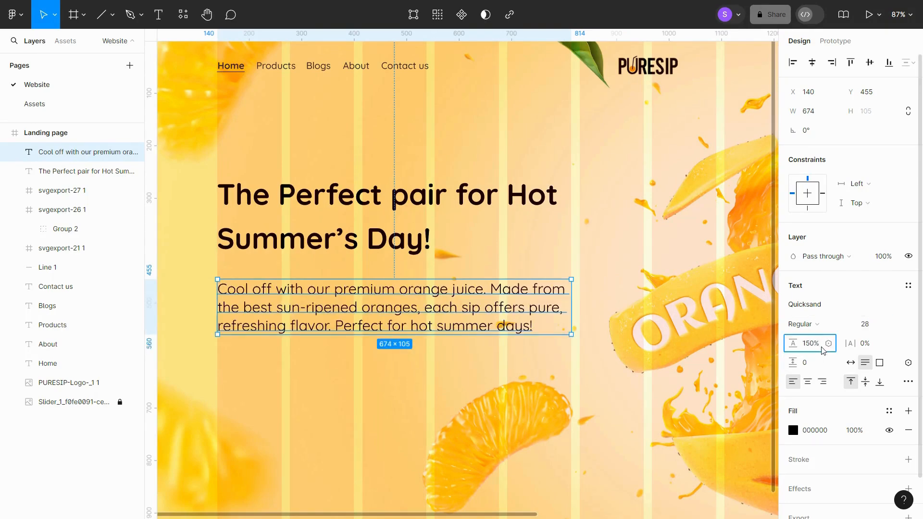
{"action": "type", "text": "150%"}
{"action": "key", "text": "Return"}
- Change the description's font weight to Medium
{"action": "left_click", "coordinate": [802, 324]}
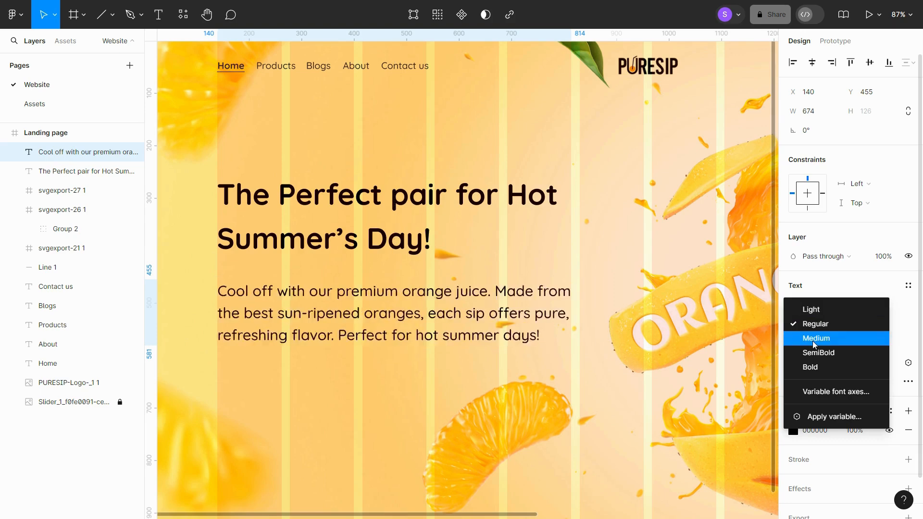
{"action": "left_click", "coordinate": [814, 343]}
{"action": "scroll", "coordinate": [379, 287], "scroll_direction": "down", "scroll_amount": 6}
{"action": "left_click", "coordinate": [237, 266]}
{"action": "scroll", "coordinate": [414, 355], "scroll_direction": "down", "scroll_amount": 1}
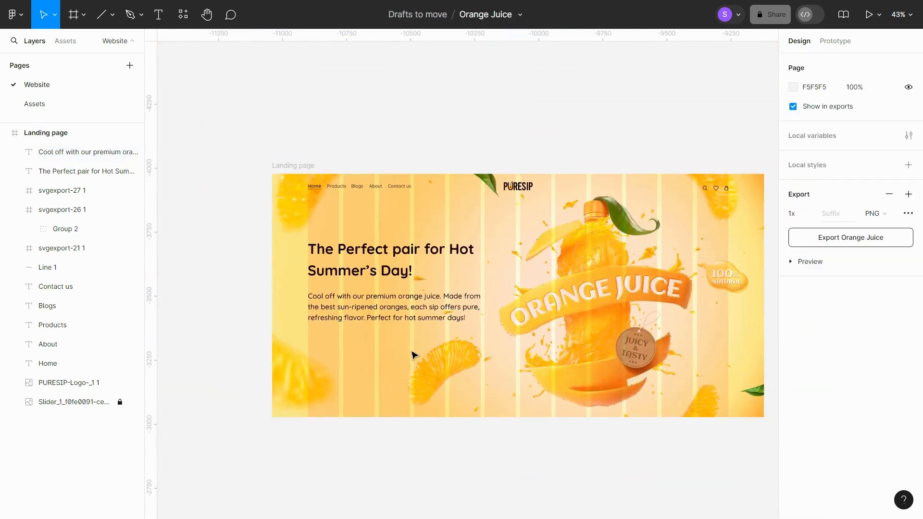
{"action": "scroll", "coordinate": [413, 355], "scroll_direction": "up", "scroll_amount": 2}
- Draw a frame about 114 × 61 below the description paragraph
{"action": "key", "text": "f"}
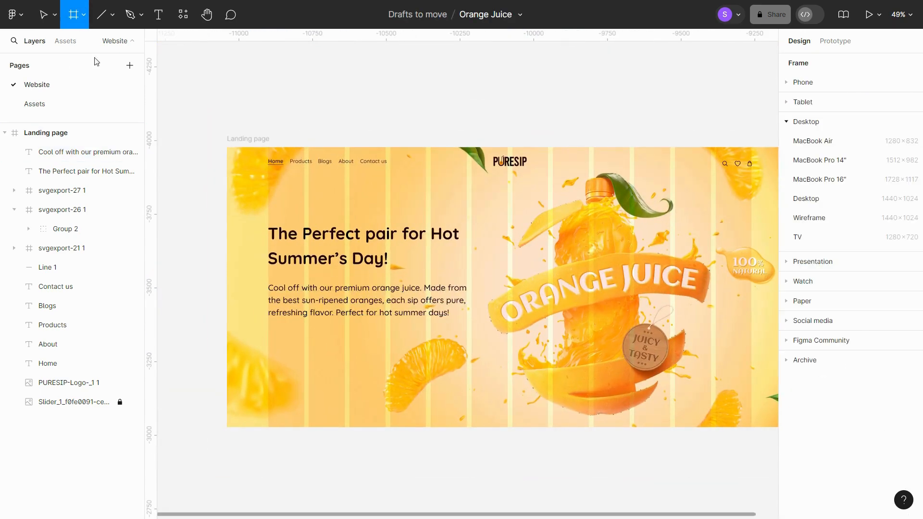
{"action": "scroll", "coordinate": [286, 325], "scroll_direction": "up", "scroll_amount": 5}
{"action": "left_click_drag", "start_coordinate": [257, 341], "coordinate": [332, 381]}
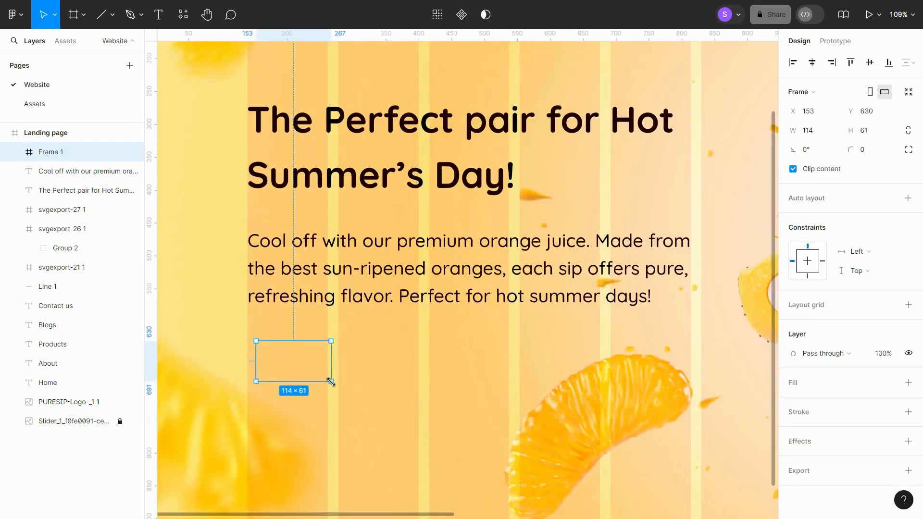
- Add auto layout to the new frame and set its horizontal padding to 22
{"action": "key", "text": "shift+a"}
{"action": "left_click", "coordinate": [818, 280]}
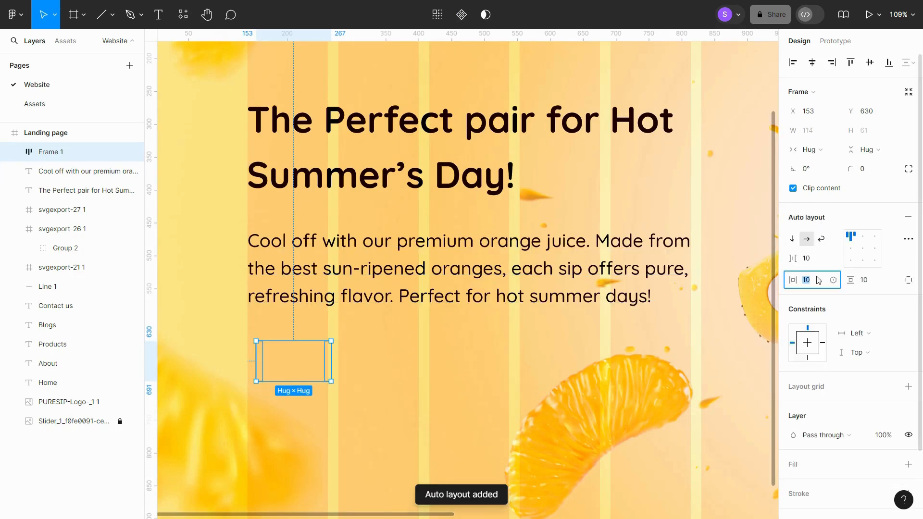
{"action": "type", "text": "22"}
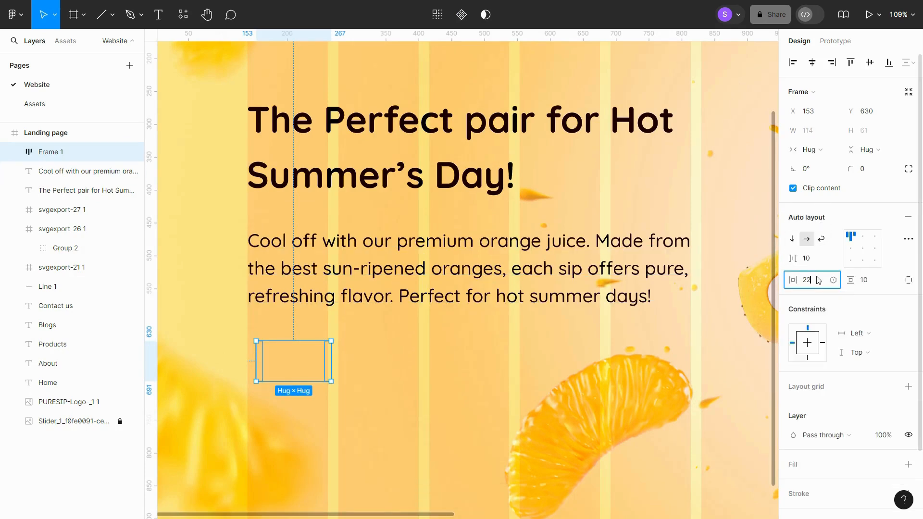
{"action": "key", "text": "Return"}
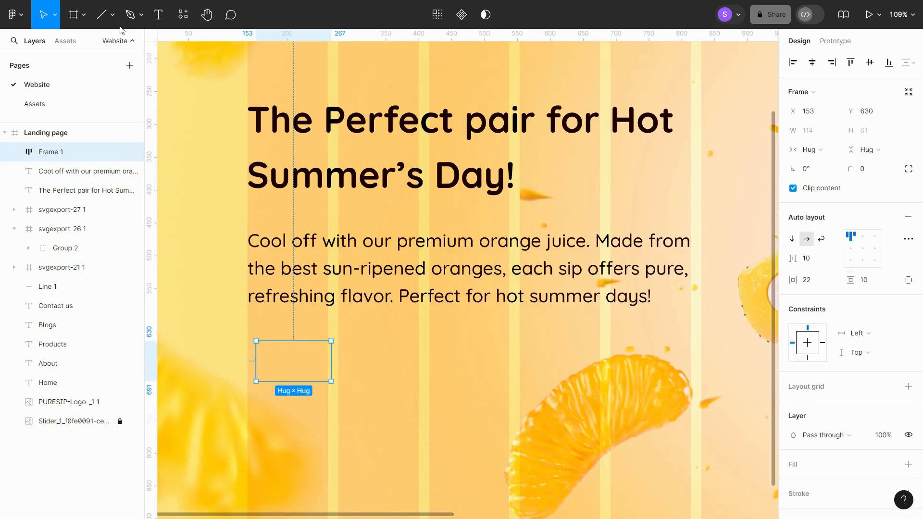
- Add the text "Shop Now" inside the frame
{"action": "key", "text": "t"}
{"action": "left_click", "coordinate": [297, 361]}
{"action": "type", "text": "S"}
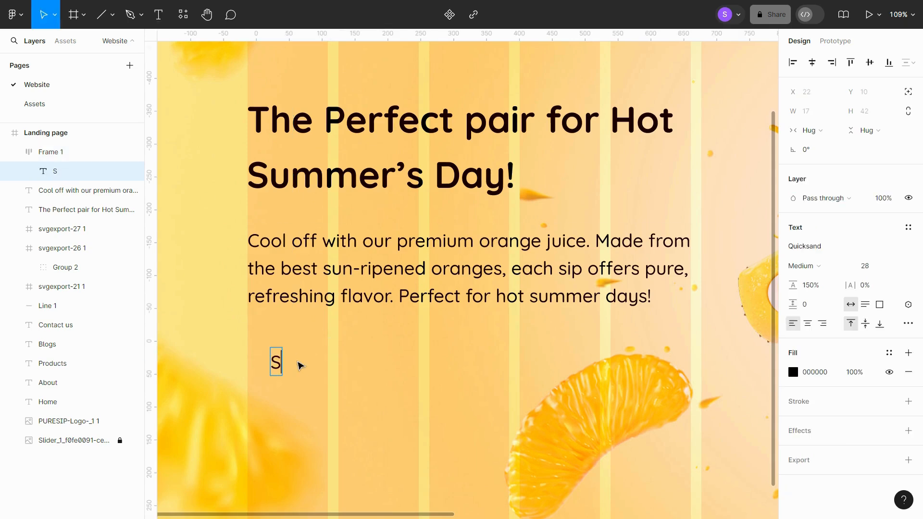
{"action": "type", "text": "hoe"}
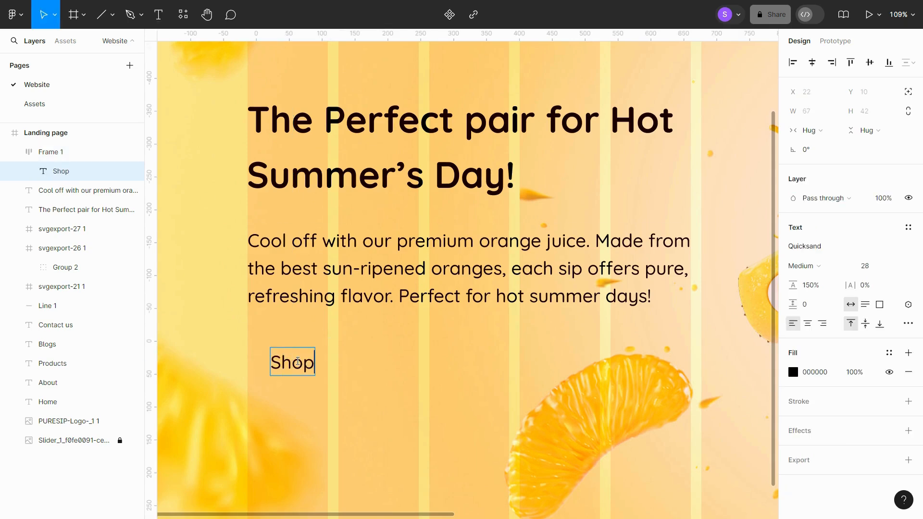
{"action": "type", "text": " Now"}
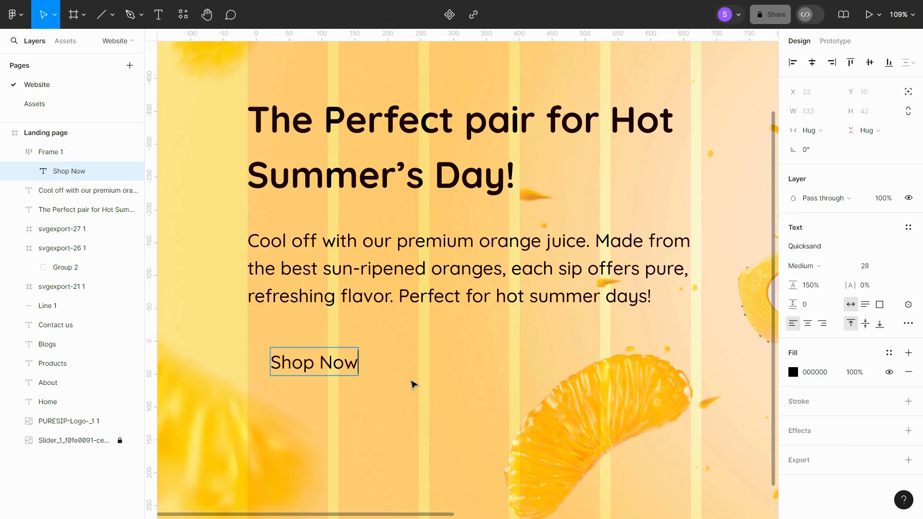
{"action": "key", "text": "Escape"}
{"action": "key", "text": "Escape"}
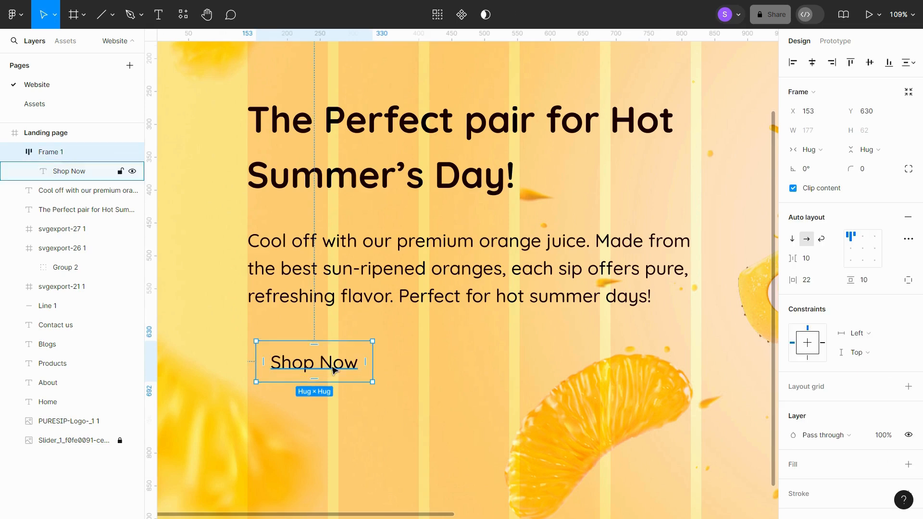
- Set the "Shop Now" text size to 16
{"action": "left_click", "coordinate": [333, 370]}
{"action": "left_click", "coordinate": [875, 267]}
{"action": "type", "text": "16"}
{"action": "key", "text": "Return"}
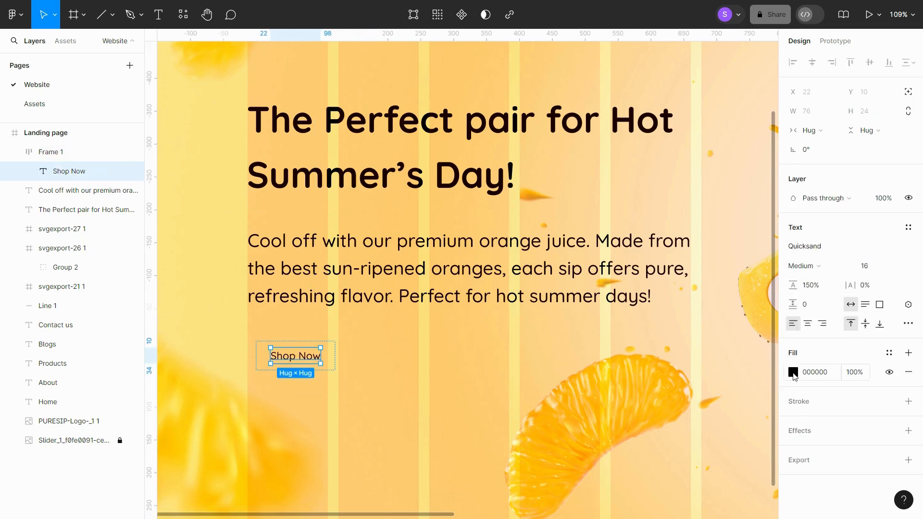
- Change the "Shop Now" text color to white FFFFFF
{"action": "left_click", "coordinate": [793, 376]}
{"action": "left_click_drag", "start_coordinate": [690, 256], "coordinate": [602, 202]}
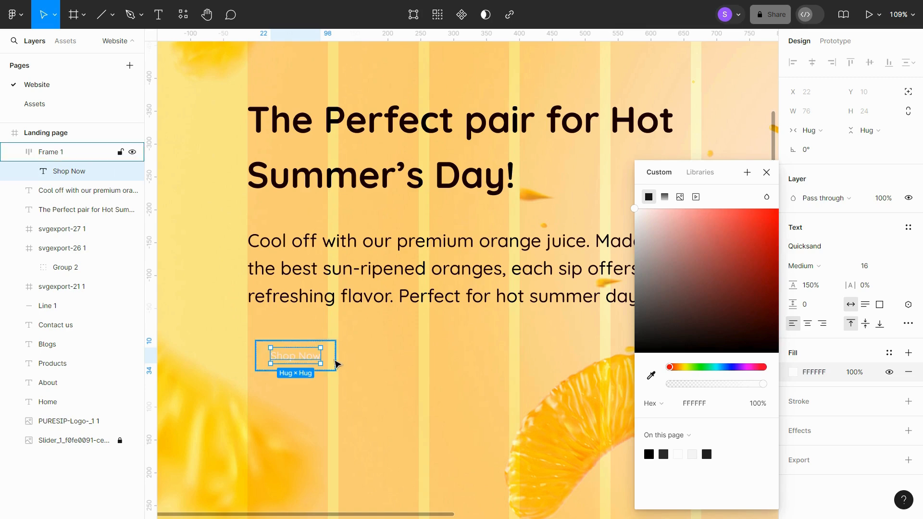
{"action": "left_click", "coordinate": [337, 364]}
- Give the button frame a dark 202020 fill
{"action": "scroll", "coordinate": [837, 371], "scroll_direction": "down", "scroll_amount": 3}
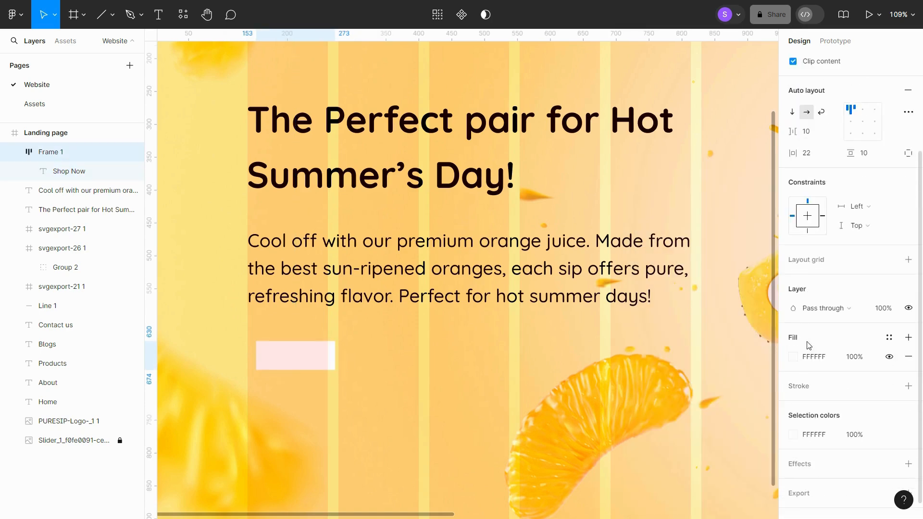
{"action": "left_click", "coordinate": [793, 356]}
{"action": "left_click", "coordinate": [650, 454]}
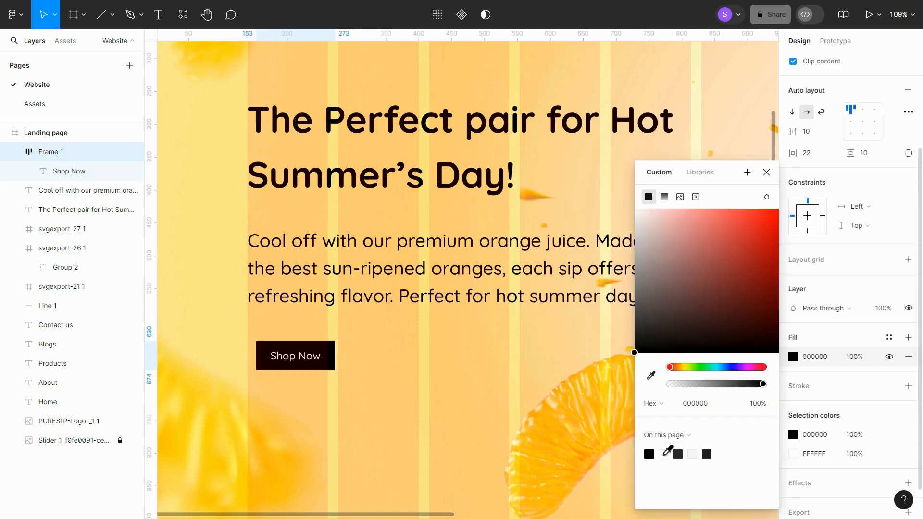
{"action": "left_click", "coordinate": [514, 373]}
{"action": "left_click", "coordinate": [336, 367]}
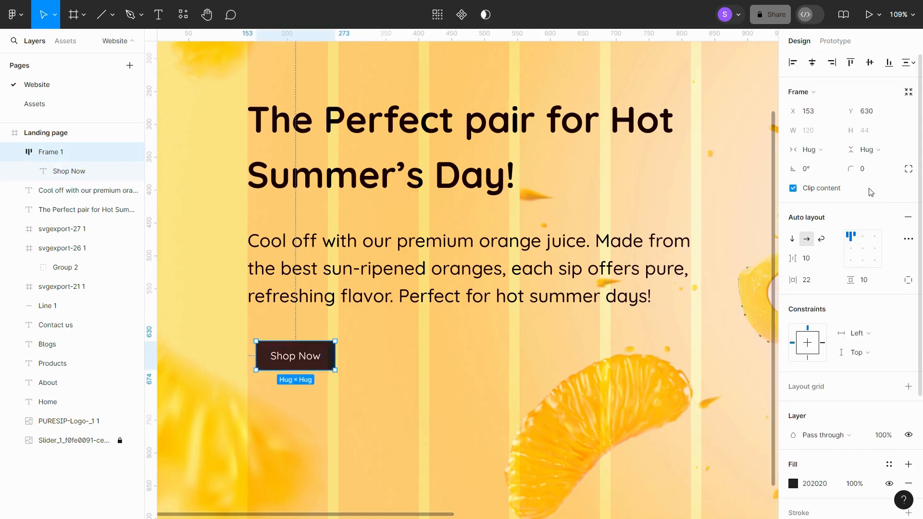
- Set the button's corner radius to 4
{"action": "left_click", "coordinate": [873, 174]}
{"action": "type", "text": "4"}
{"action": "key", "text": "Return"}
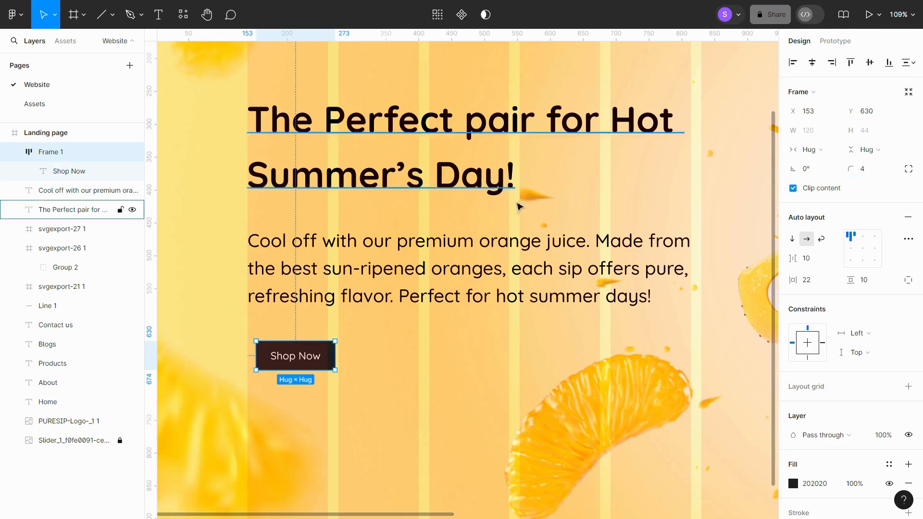
- Move the button to X 139, Y 613, aligned with the description's left edge
{"action": "left_click_drag", "start_coordinate": [331, 365], "coordinate": [321, 363]}
{"action": "key", "text": "alt"}
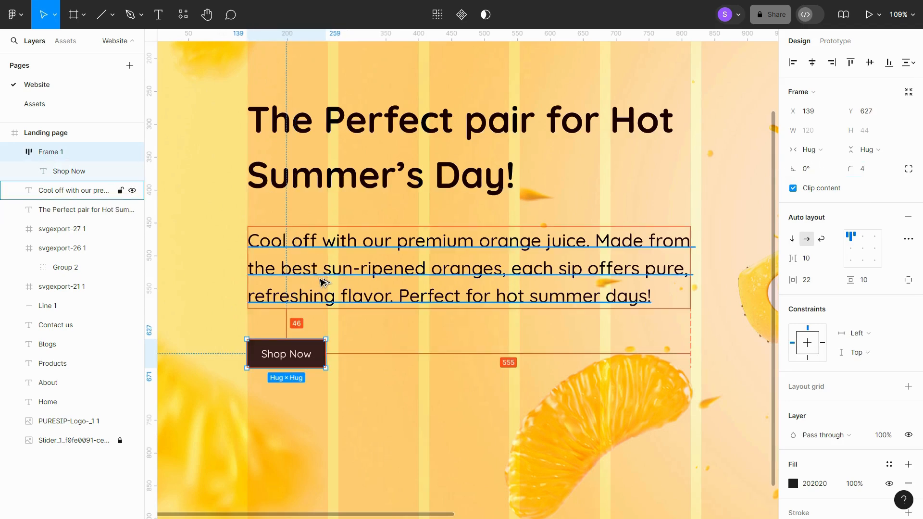
{"action": "key", "text": "Up"}
{"action": "key", "text": "Up"}
{"action": "key", "text": "Up"}
{"action": "key", "text": "Up"}
{"action": "key", "text": "Up"}
{"action": "key", "text": "Up"}
{"action": "key", "text": "Up"}
{"action": "key", "text": "Up"}
{"action": "key", "text": "Up"}
{"action": "key", "text": "Up"}
{"action": "key", "text": "Up"}
{"action": "key", "text": "Up"}
{"action": "key", "text": "Up"}
{"action": "key", "text": "Up"}
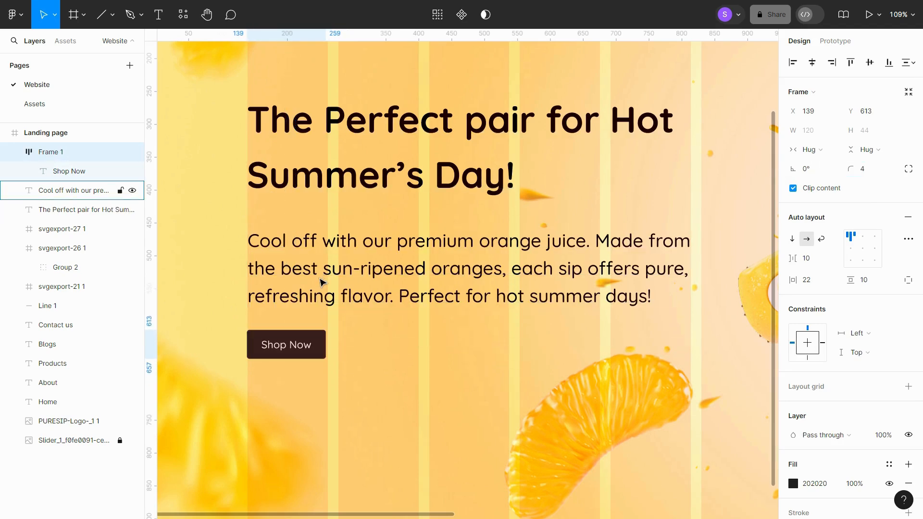
{"action": "key", "text": "Escape"}
{"action": "scroll", "coordinate": [367, 340], "scroll_direction": "down", "scroll_amount": 5}
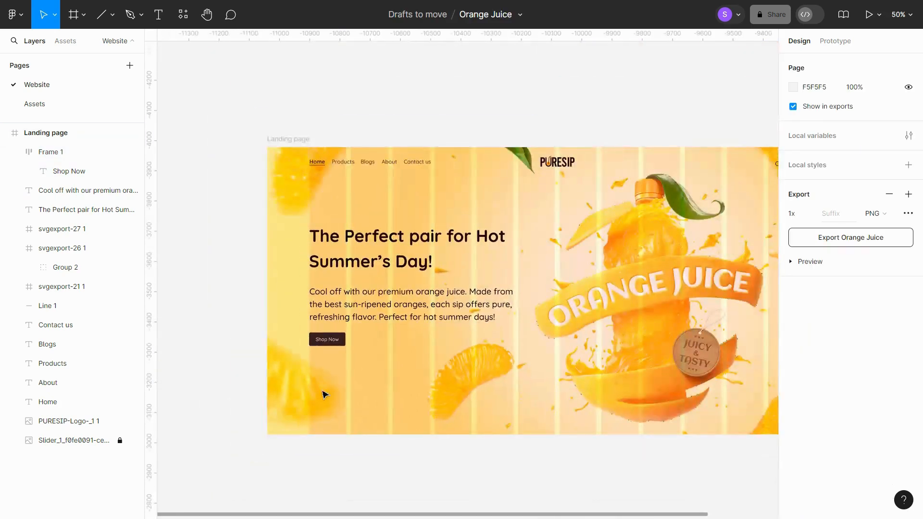
- Copy the play icon from the Assets page and paste it beside the Shop Now button
{"action": "left_click", "coordinate": [73, 105]}
{"action": "left_click", "coordinate": [307, 252]}
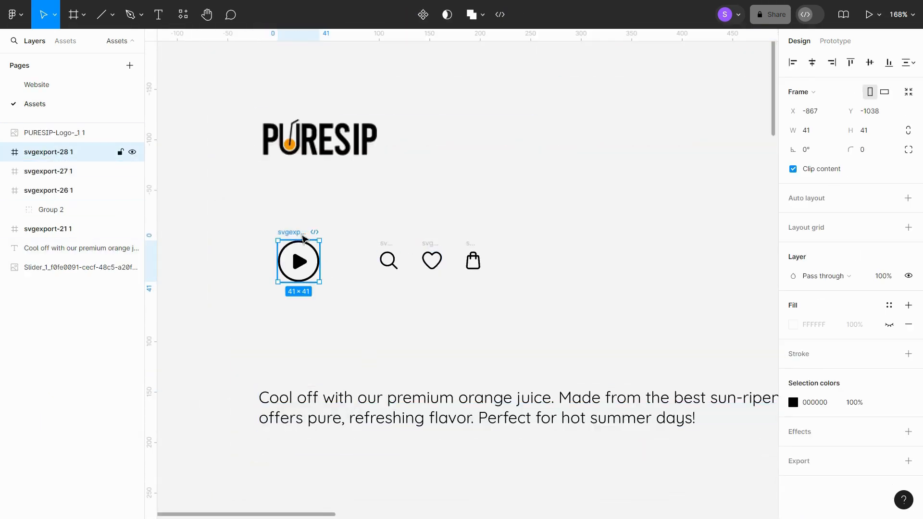
{"action": "left_click", "coordinate": [71, 89]}
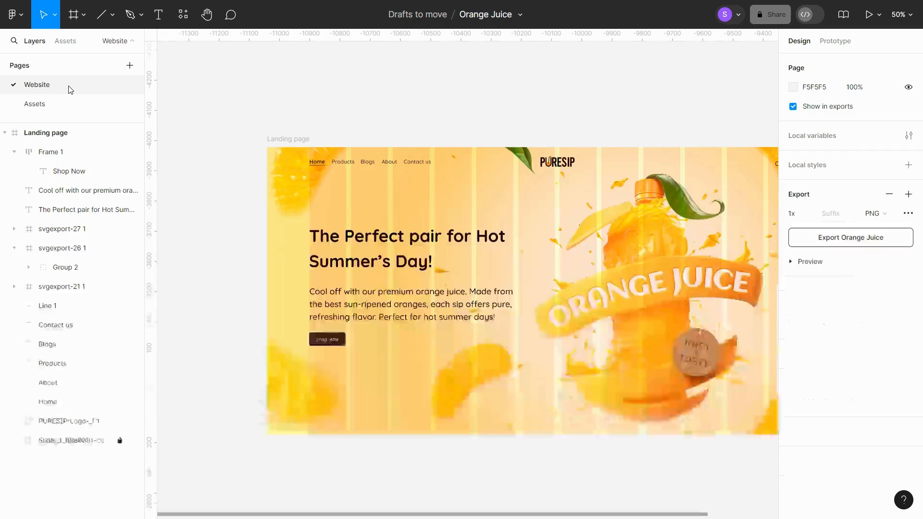
{"action": "scroll", "coordinate": [346, 361], "scroll_direction": "up", "scroll_amount": 5}
{"action": "key", "text": "ctrl+v"}
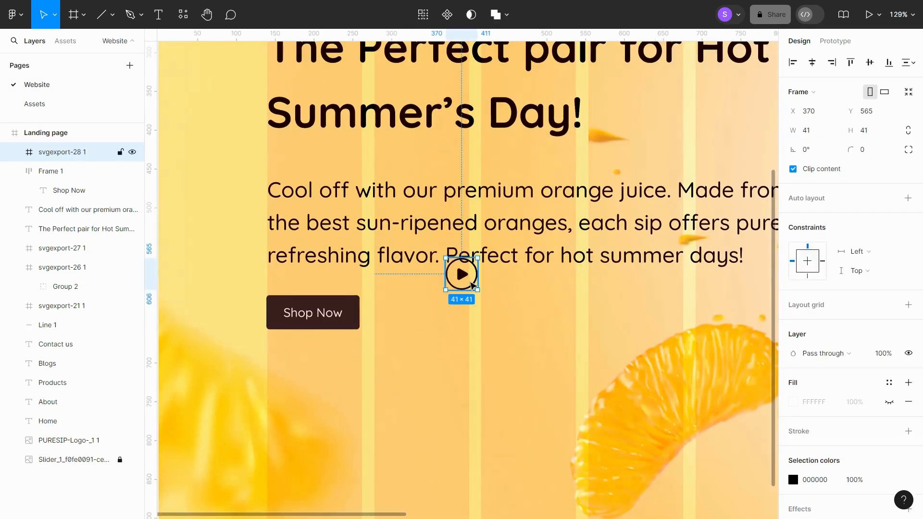
{"action": "left_click_drag", "start_coordinate": [469, 281], "coordinate": [402, 322]}
{"action": "left_click", "coordinate": [330, 319], "text": "shift"}
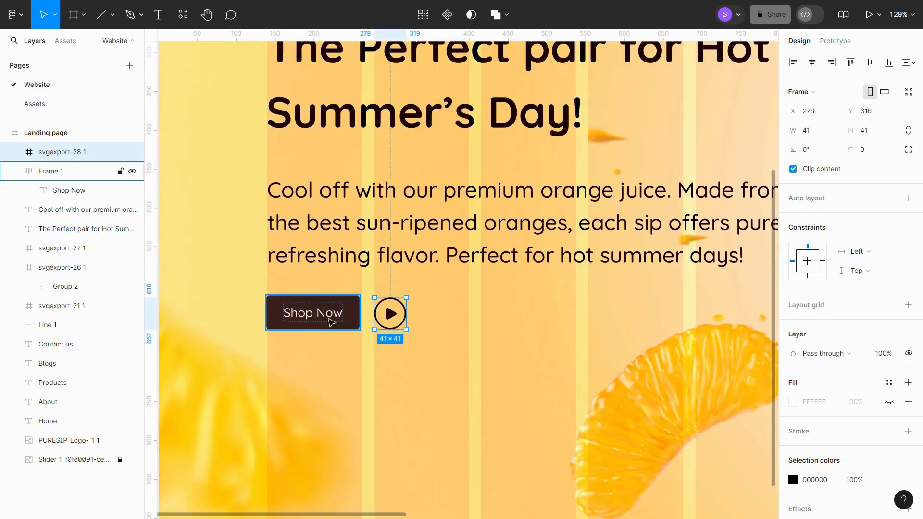
- Center the play icon vertically with the Shop Now button
{"action": "scroll", "coordinate": [312, 322], "scroll_direction": "up", "scroll_amount": 3}
{"action": "left_click", "coordinate": [379, 312]}
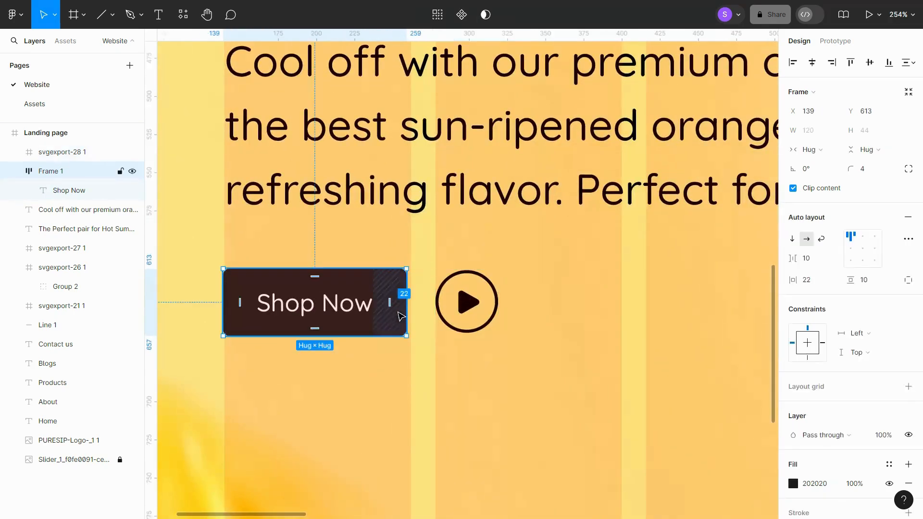
{"action": "left_click_drag", "start_coordinate": [407, 320], "coordinate": [411, 320]}
{"action": "left_click", "coordinate": [469, 303]}
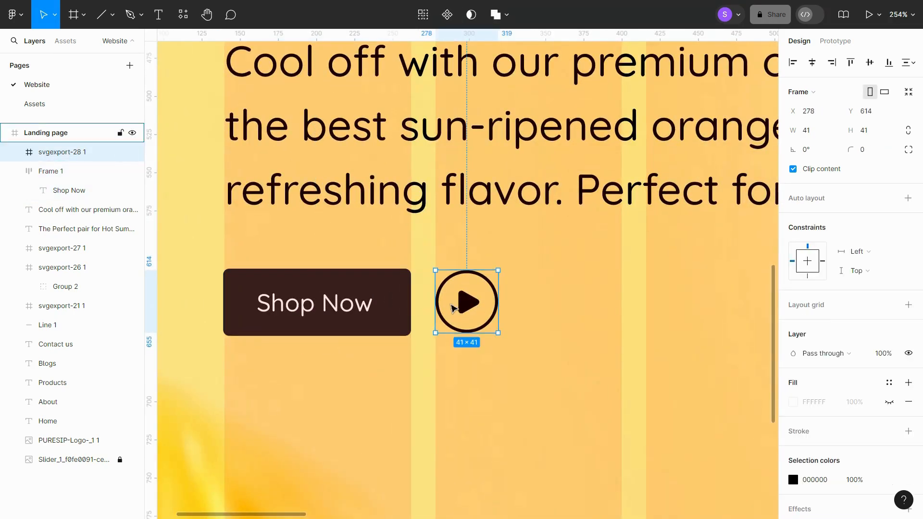
{"action": "scroll", "coordinate": [471, 303], "scroll_direction": "up", "scroll_amount": 2}
{"action": "scroll", "coordinate": [471, 303], "scroll_direction": "down", "scroll_amount": 2}
{"action": "scroll", "coordinate": [472, 303], "scroll_direction": "right", "scroll_amount": 2}
- Add the text "Watch now" to the right of the play icon
{"action": "left_click", "coordinate": [159, 14]}
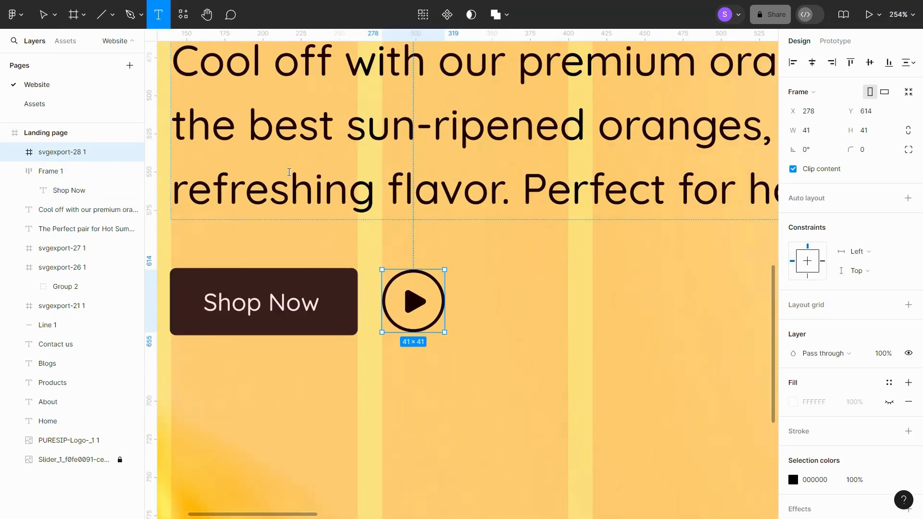
{"action": "left_click", "coordinate": [464, 297]}
{"action": "type", "text": "W"}
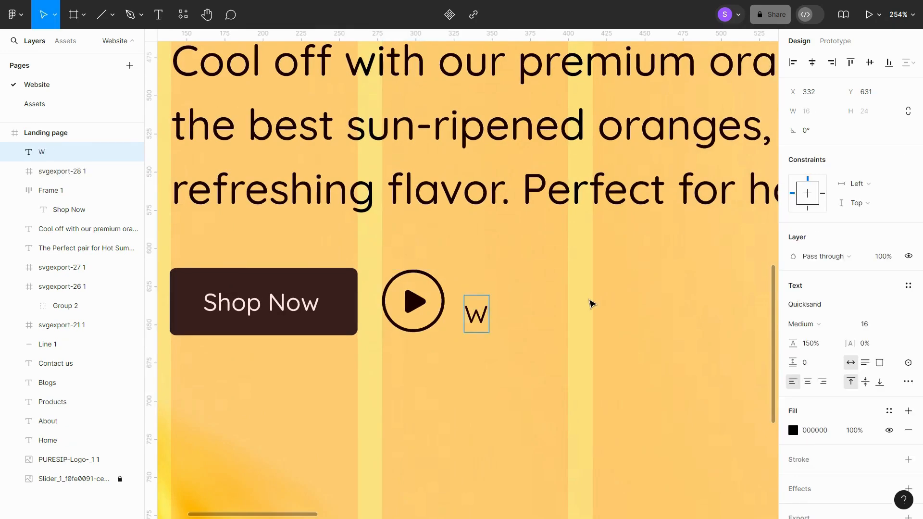
{"action": "type", "text": "atch n"}
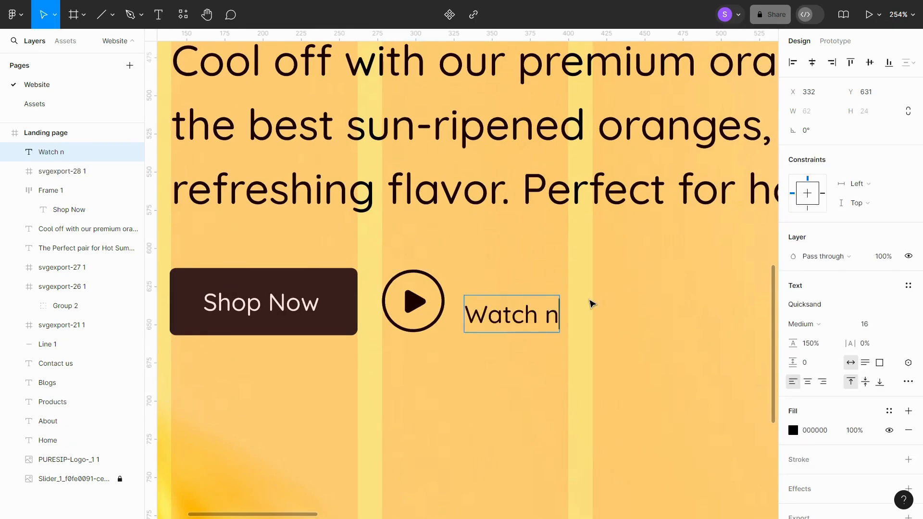
{"action": "type", "text": "ow"}
{"action": "key", "text": "Escape"}
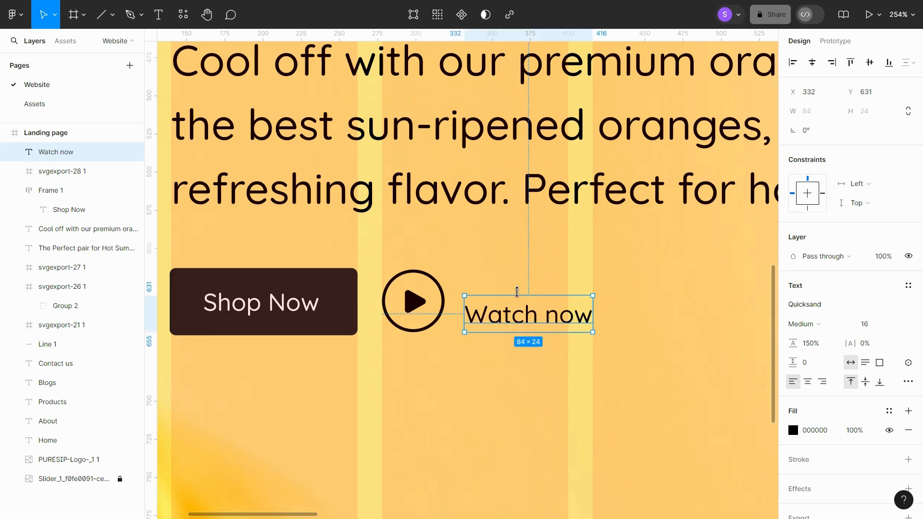
- Align the "Watch now" text vertically with the play icon
{"action": "left_click_drag", "start_coordinate": [531, 327], "coordinate": [524, 313]}
{"action": "left_click", "coordinate": [431, 307], "text": "shift"}
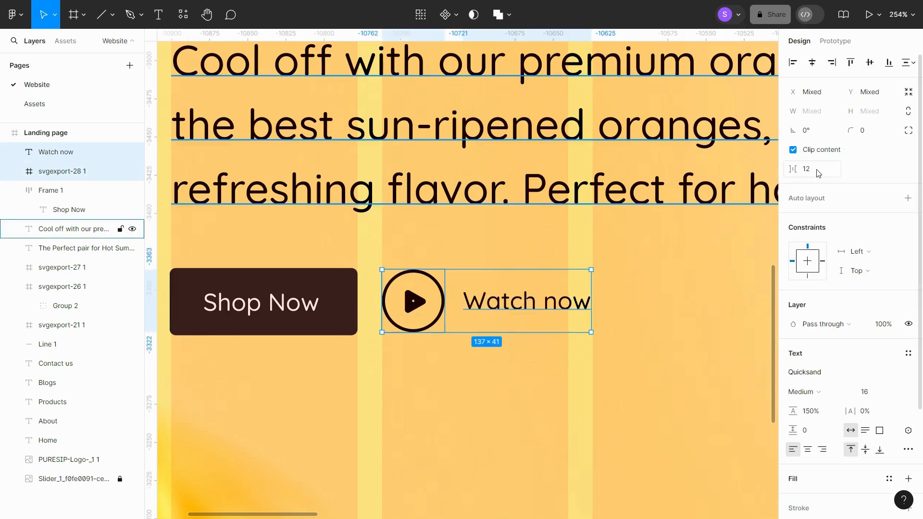
{"action": "left_click", "coordinate": [655, 355]}
- Zoom out and select the landing page frame to review the whole hero
{"action": "scroll", "coordinate": [642, 354], "scroll_direction": "down", "scroll_amount": 5}
{"action": "scroll", "coordinate": [641, 354], "scroll_direction": "down", "scroll_amount": 4}
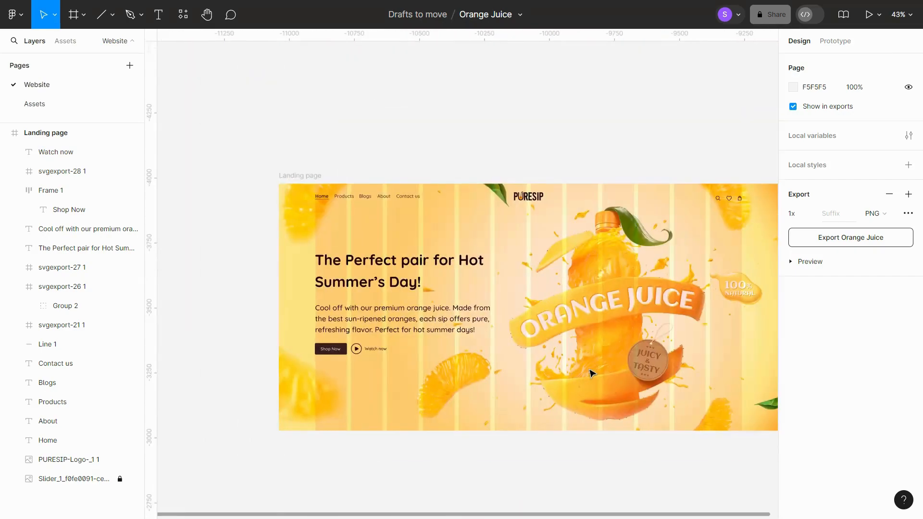
{"action": "scroll", "coordinate": [591, 371], "scroll_direction": "right", "scroll_amount": 2}
{"action": "left_click", "coordinate": [240, 177]}
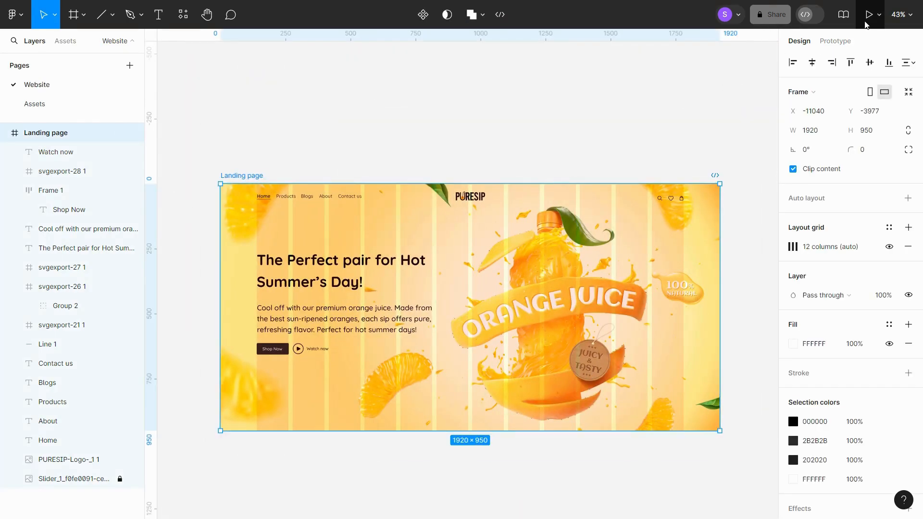